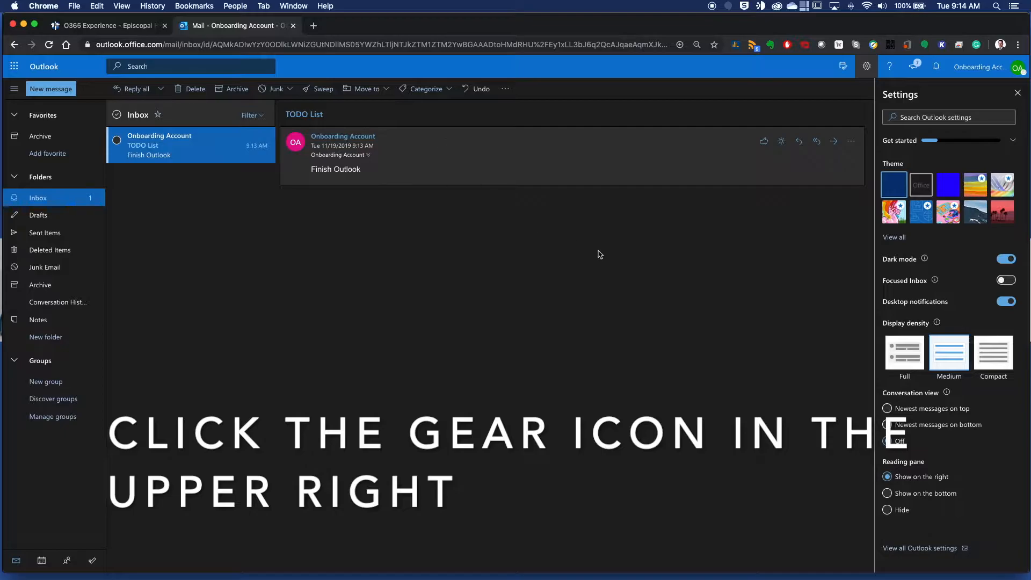
Try the reading pane at the bottom and hidden, and set it back to show on the right.
click(888, 494)
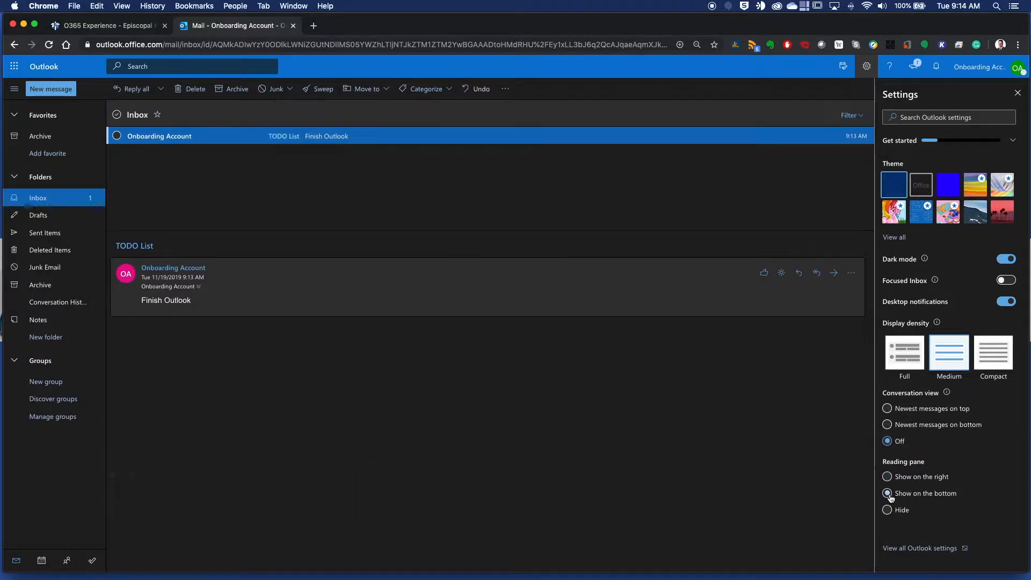
click(887, 477)
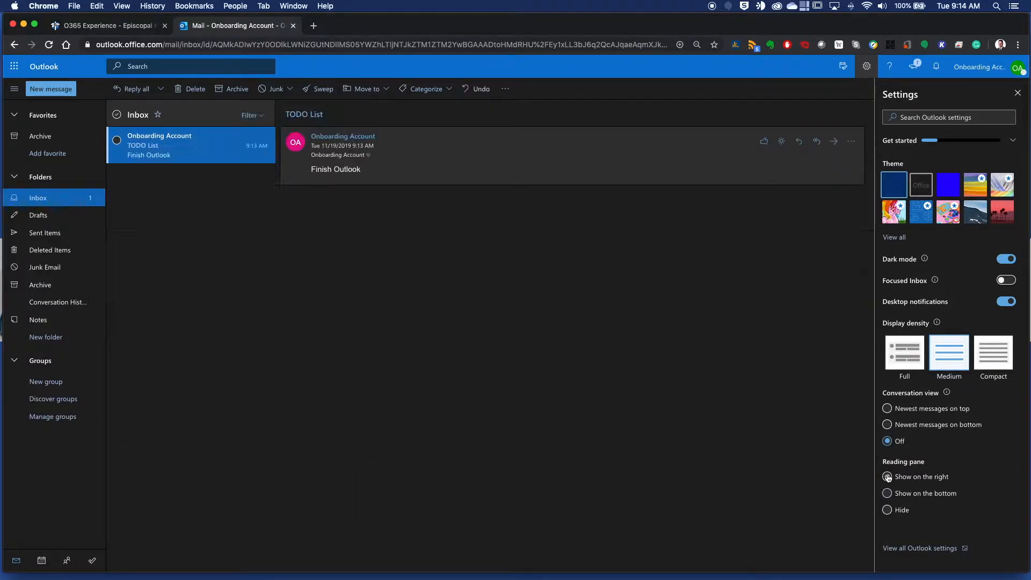
click(888, 509)
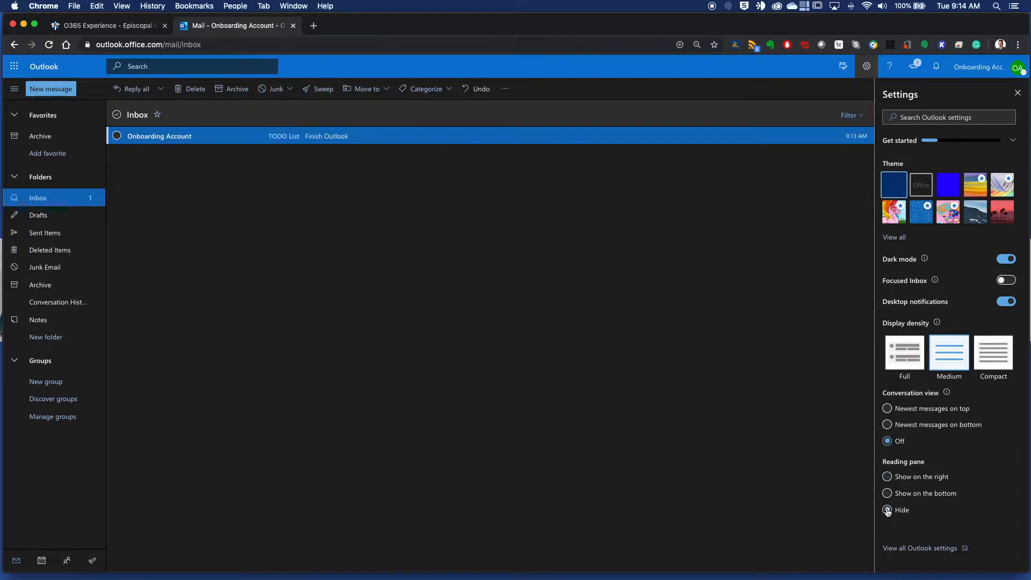
click(888, 477)
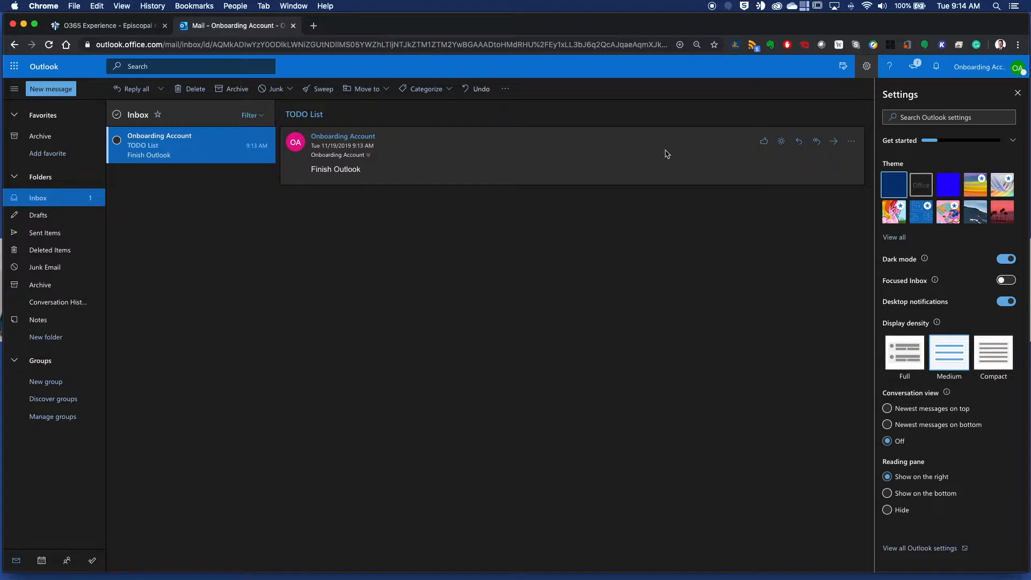
Start a reply to the TODO List message and discard the draft.
click(799, 141)
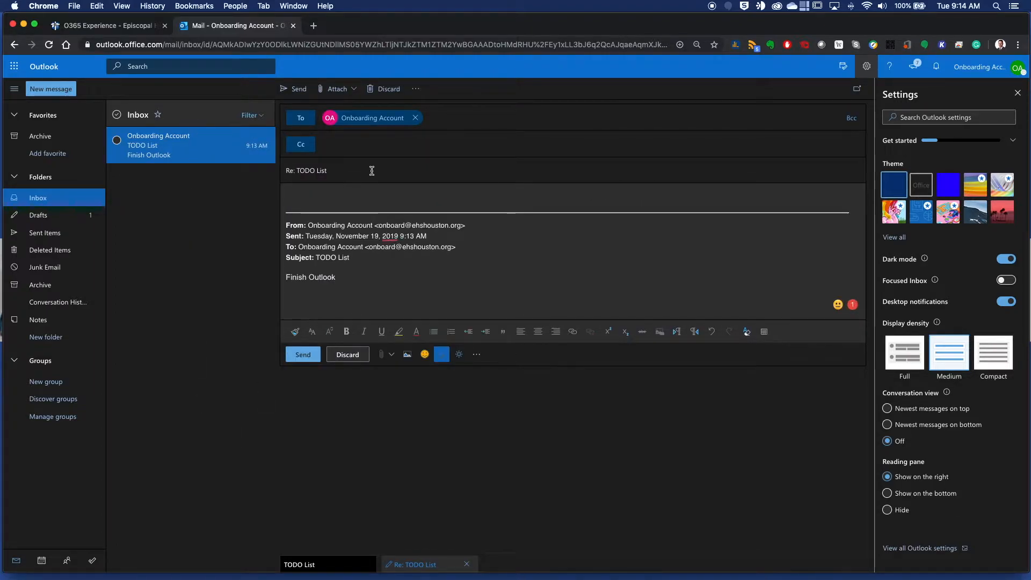
click(391, 90)
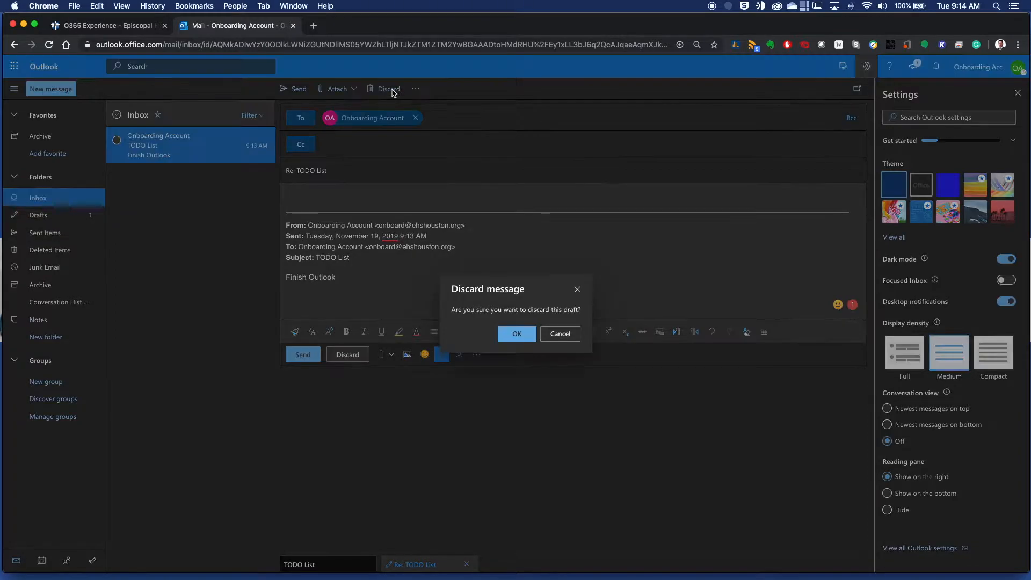
click(511, 333)
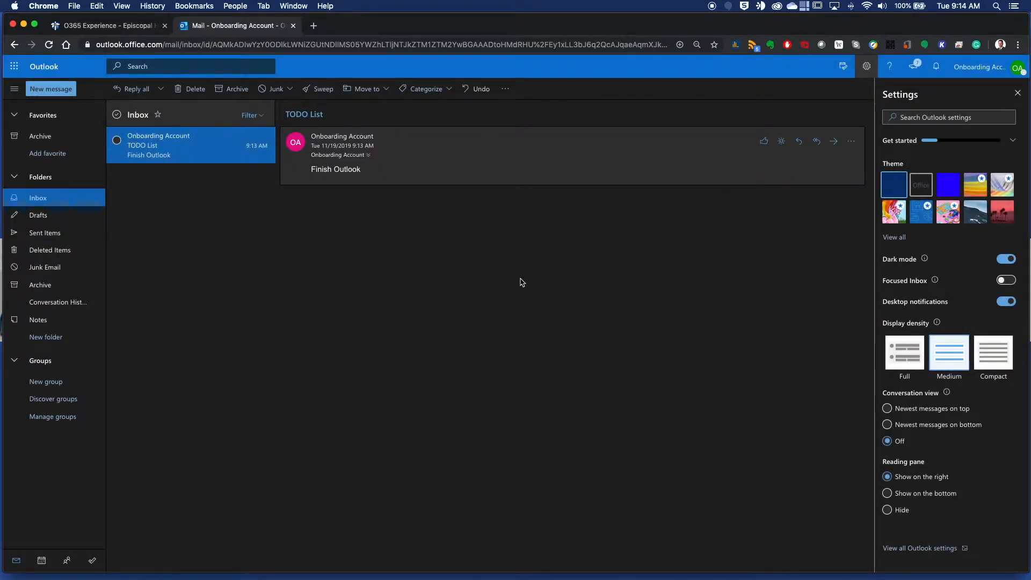
Set the reading pane to show on the bottom.
click(888, 493)
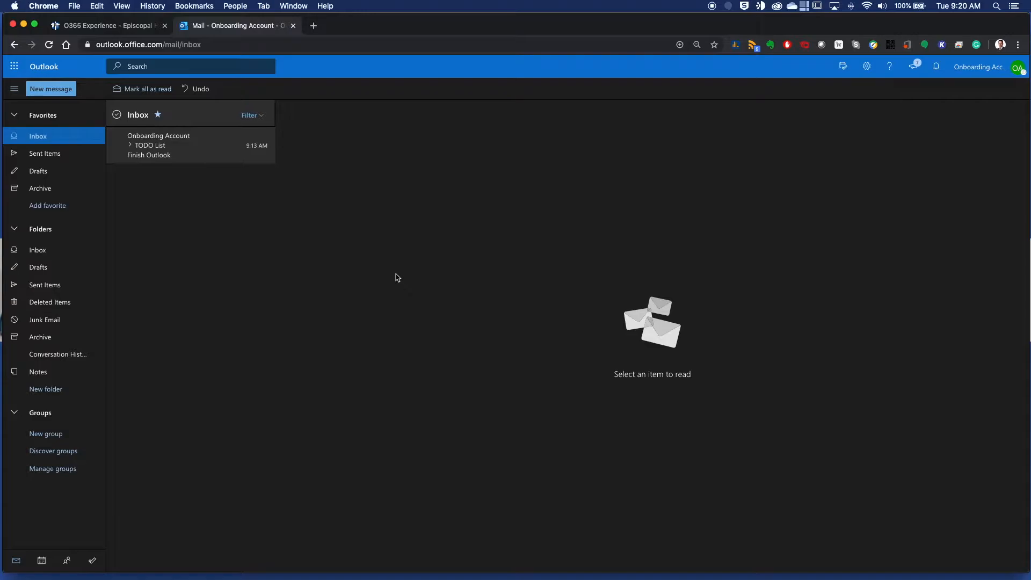
Browse the full app list of the app launcher, covering the admin selected, Office 365 and other apps.
click(14, 68)
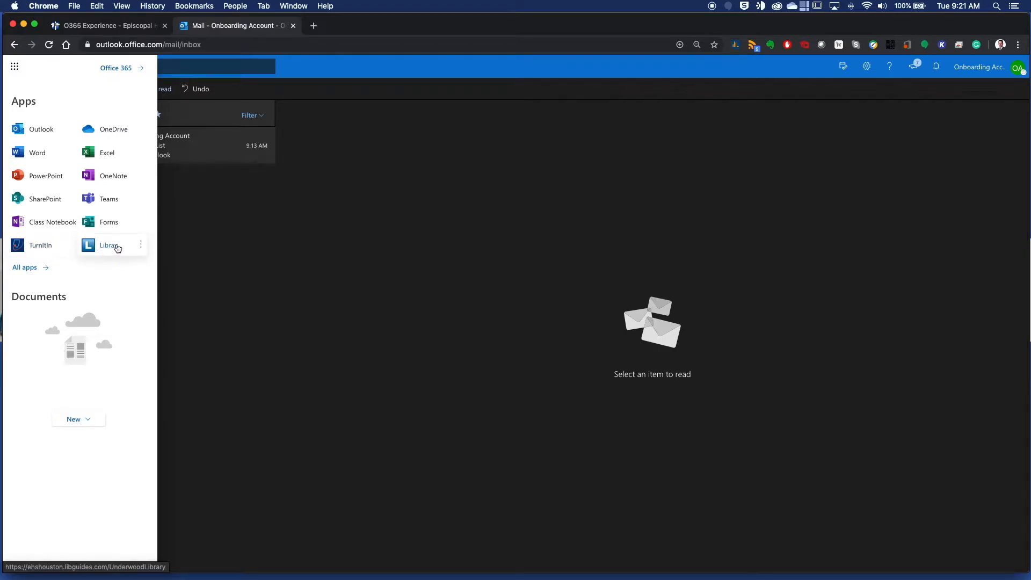
click(22, 270)
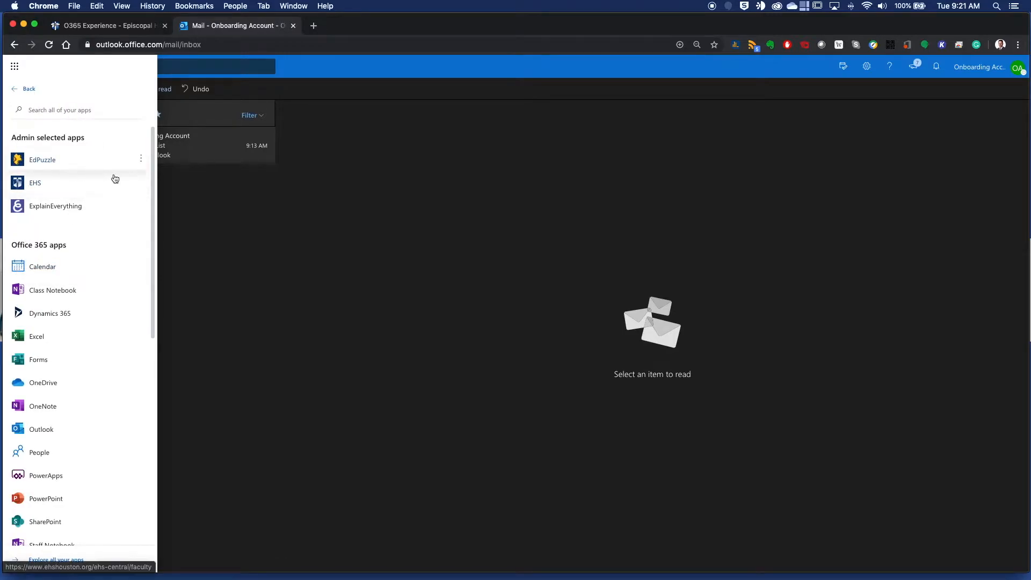
scroll(83, 171, down, 2)
scroll(83, 170, up, 2)
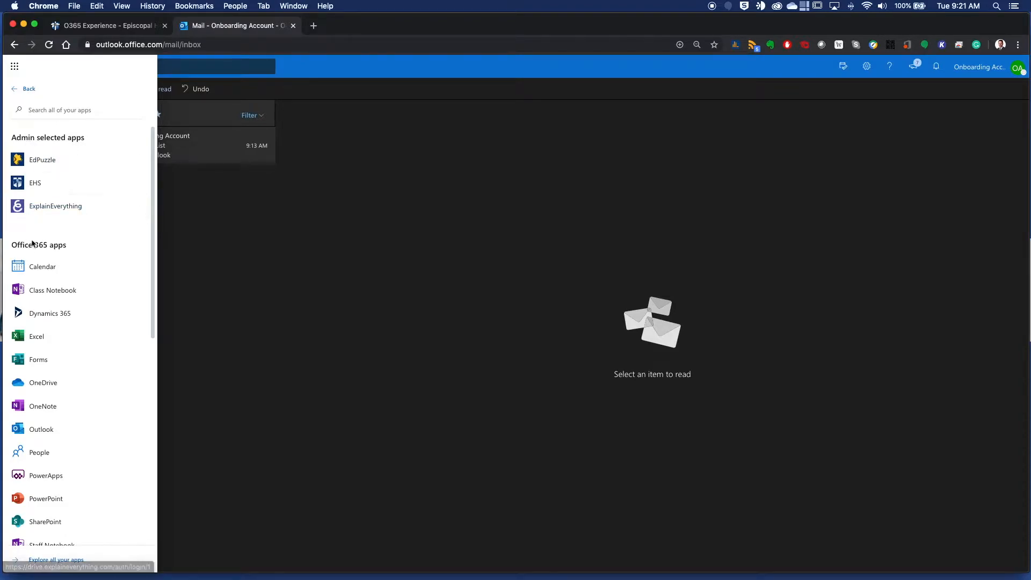
scroll(107, 325, down, 10)
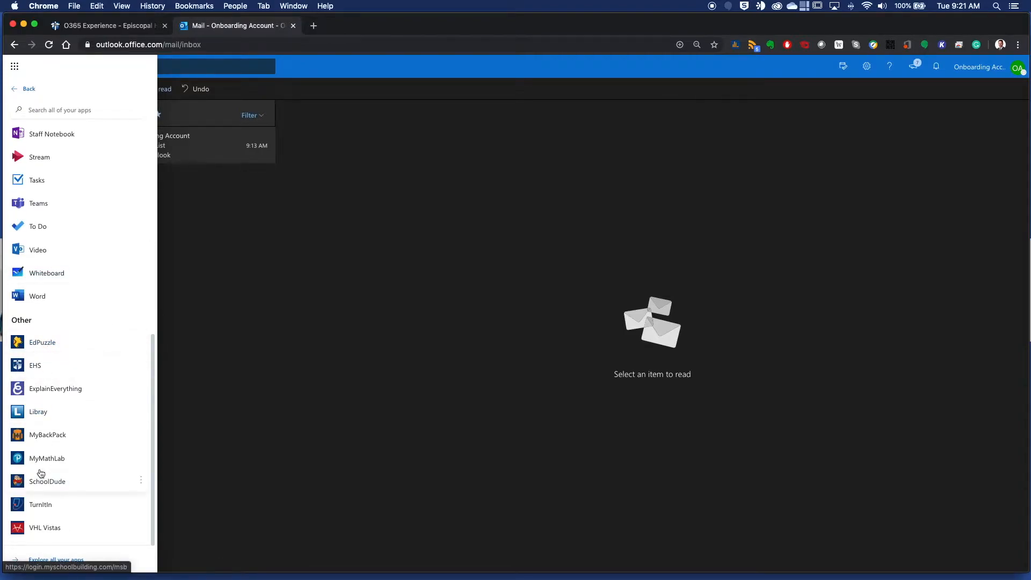
scroll(103, 435, up, 10)
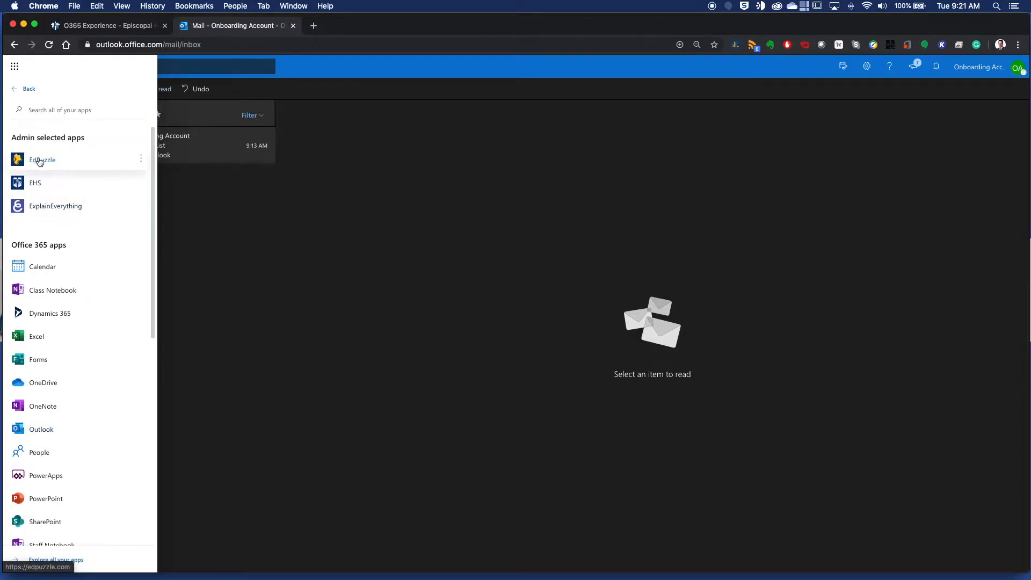
scroll(86, 271, down, 8)
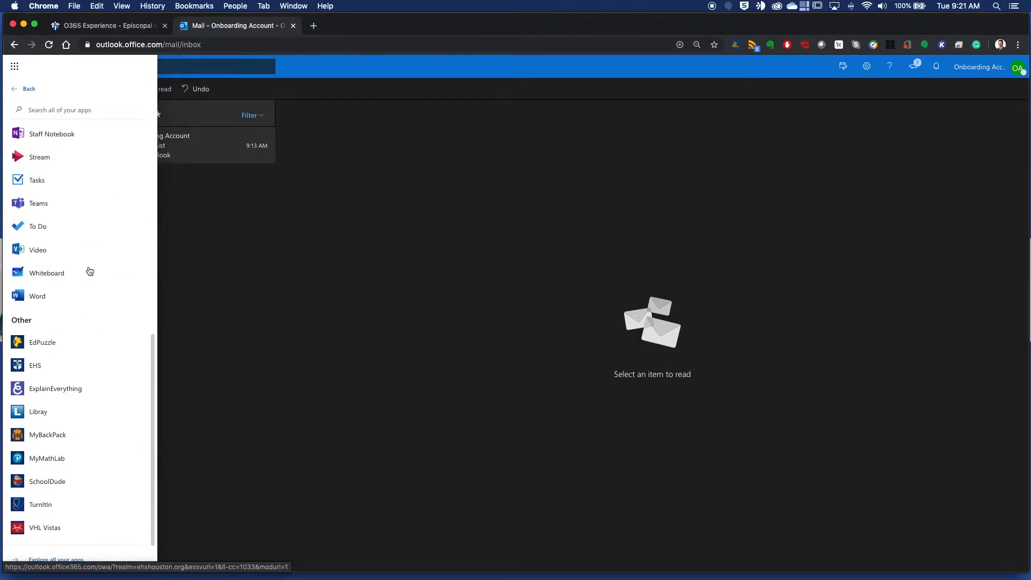
scroll(69, 455, up, 8)
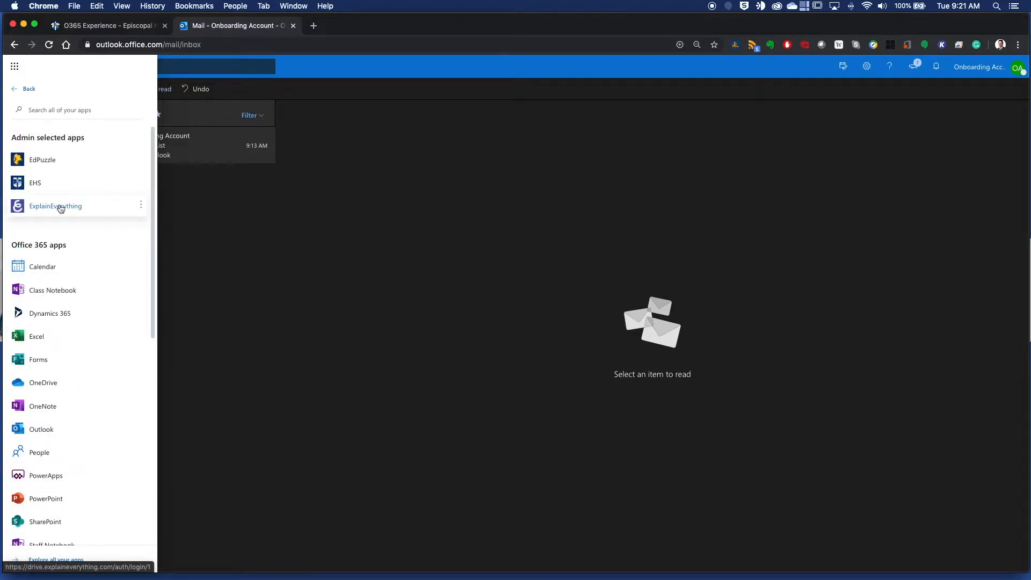
Pin ExplainEverything to the app launcher and return to the launcher's main app list.
click(141, 205)
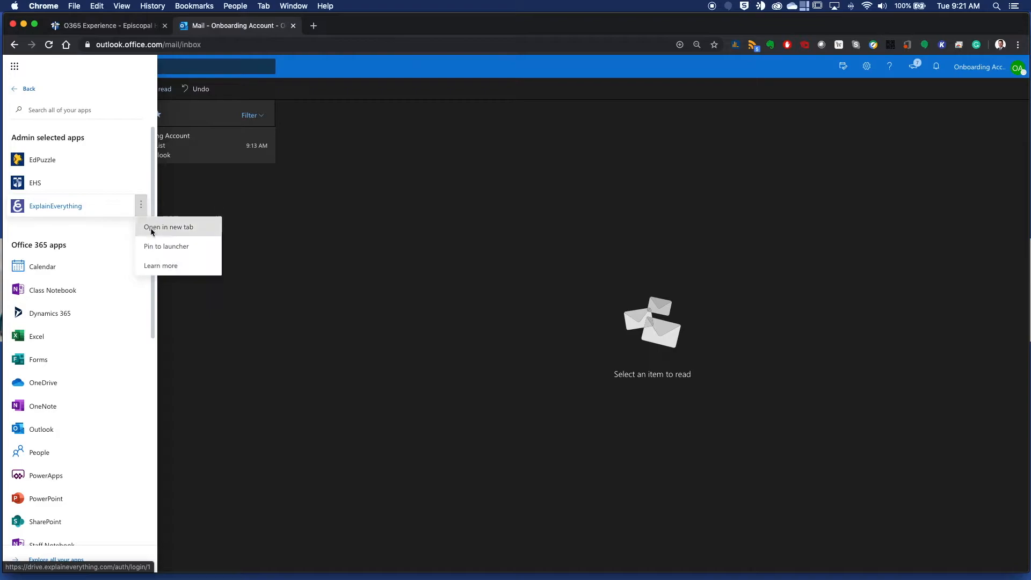
click(154, 247)
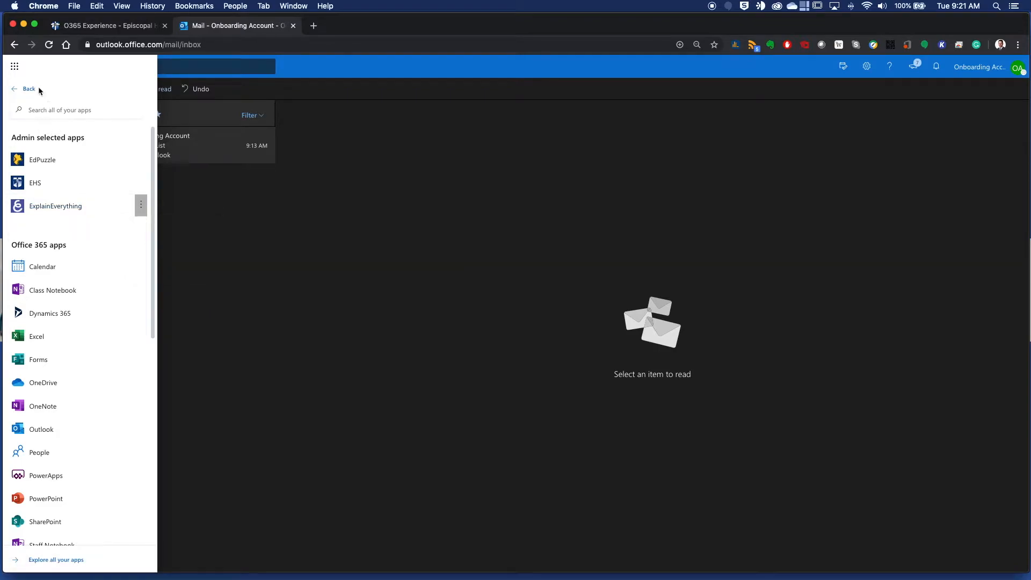
click(18, 89)
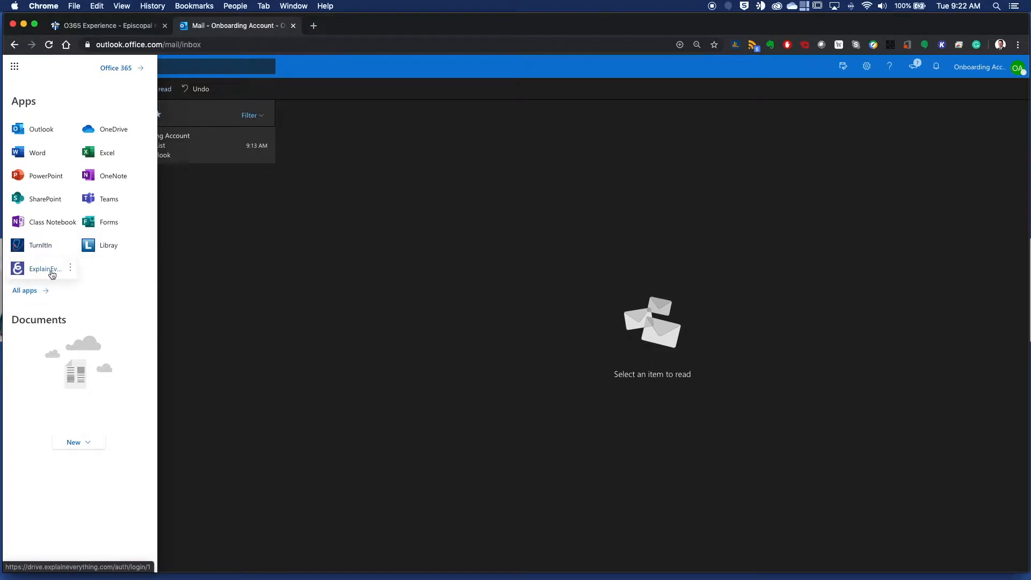
Open the Libray app from the launcher and look over the Underwood Library services page.
click(110, 248)
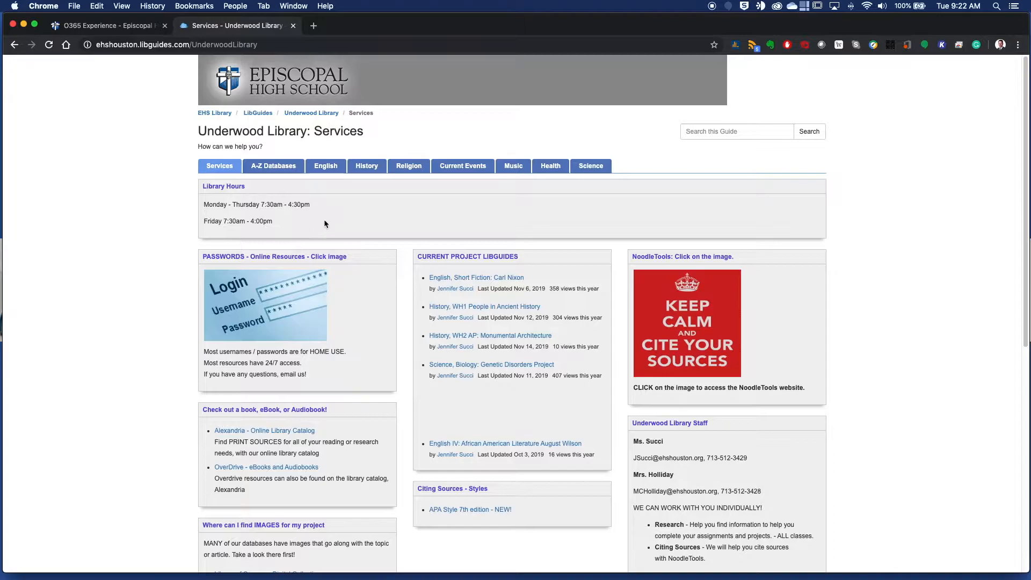
scroll(362, 231, down, 3)
scroll(362, 231, up, 3)
scroll(362, 231, down, 6)
scroll(362, 233, up, 6)
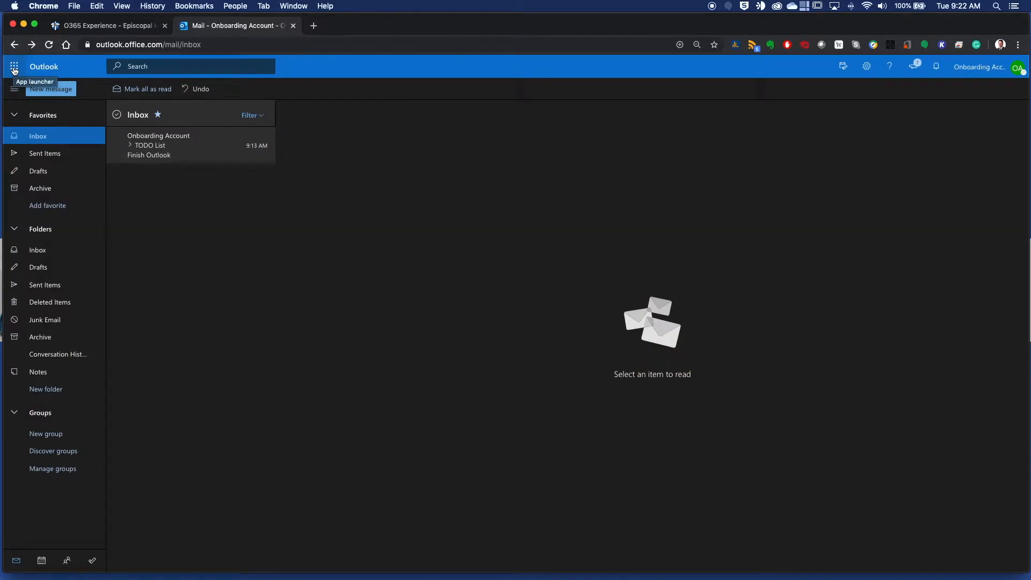
Review the app launcher's full list down to the other apps and close the launcher.
click(15, 67)
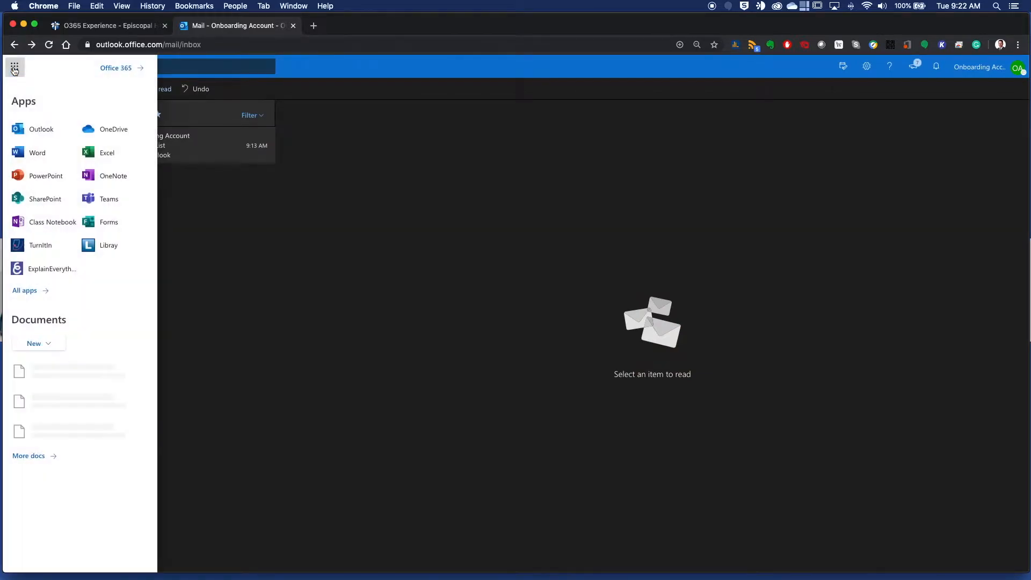
click(28, 293)
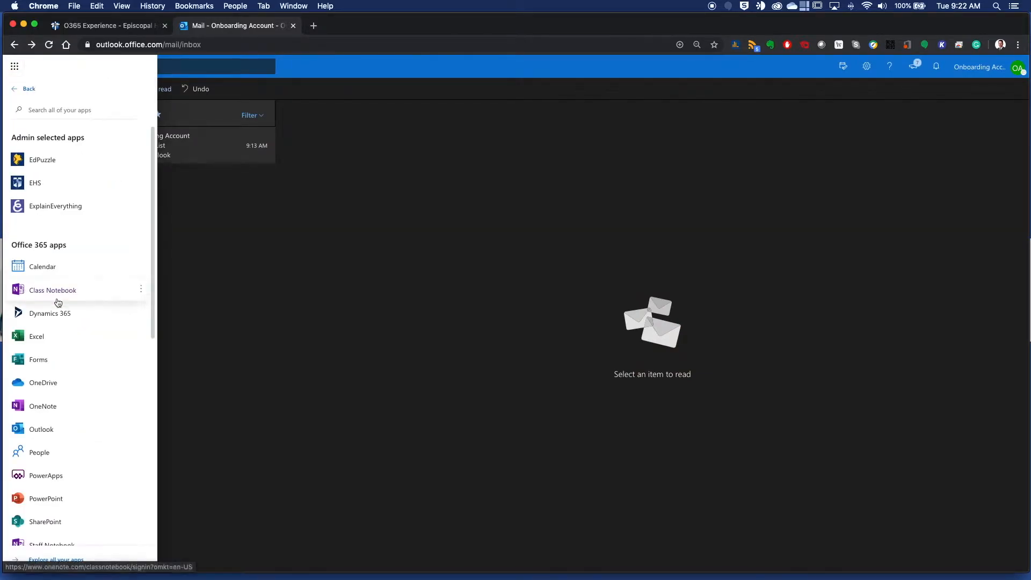
scroll(59, 306, down, 5)
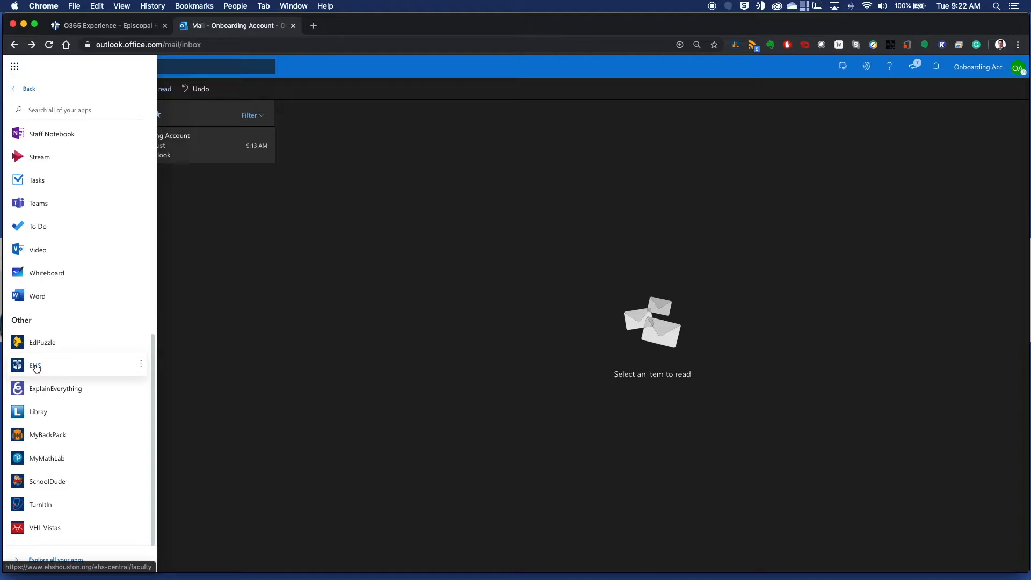
click(537, 173)
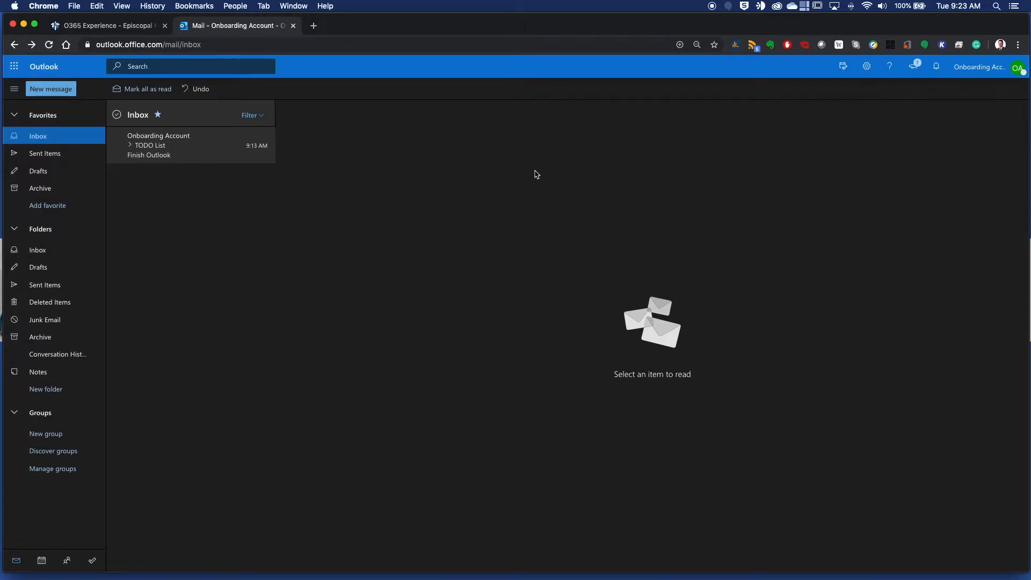
View the calendar in the current browser tab and return to the mail inbox.
click(42, 561)
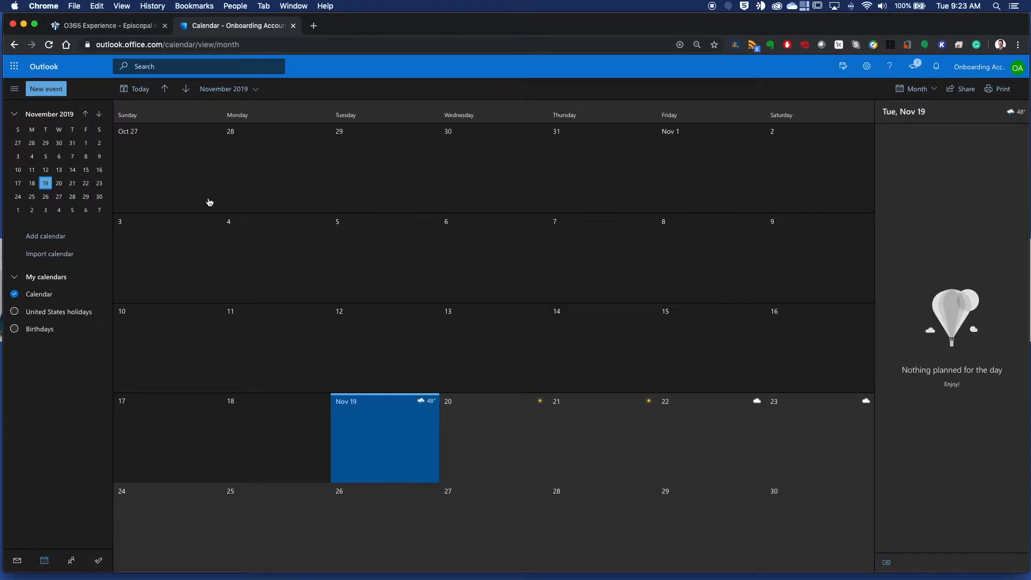
click(18, 562)
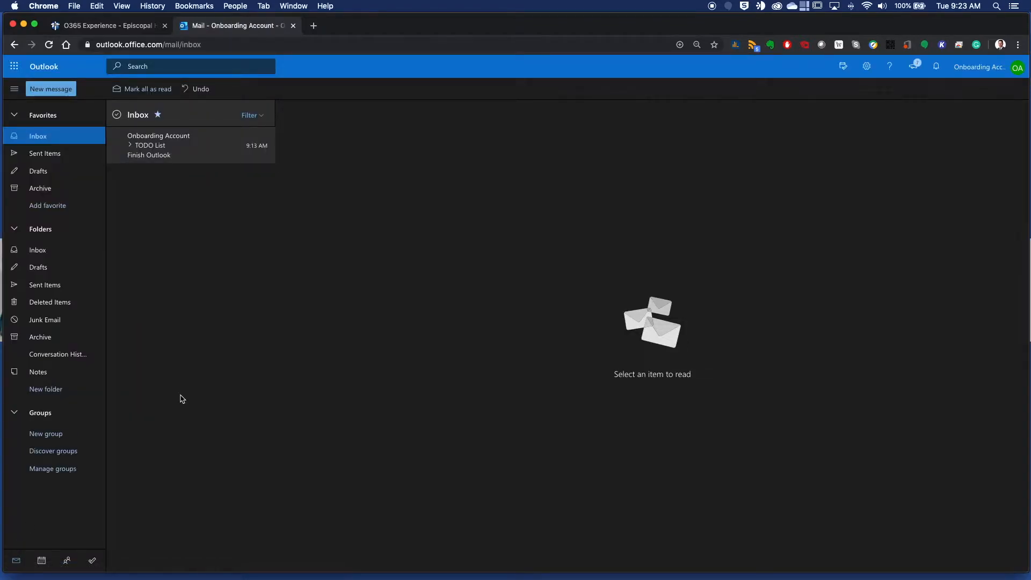
Open the calendar in a new browser tab and switch between it and the mail tab, ending on mail.
right_click(41, 561)
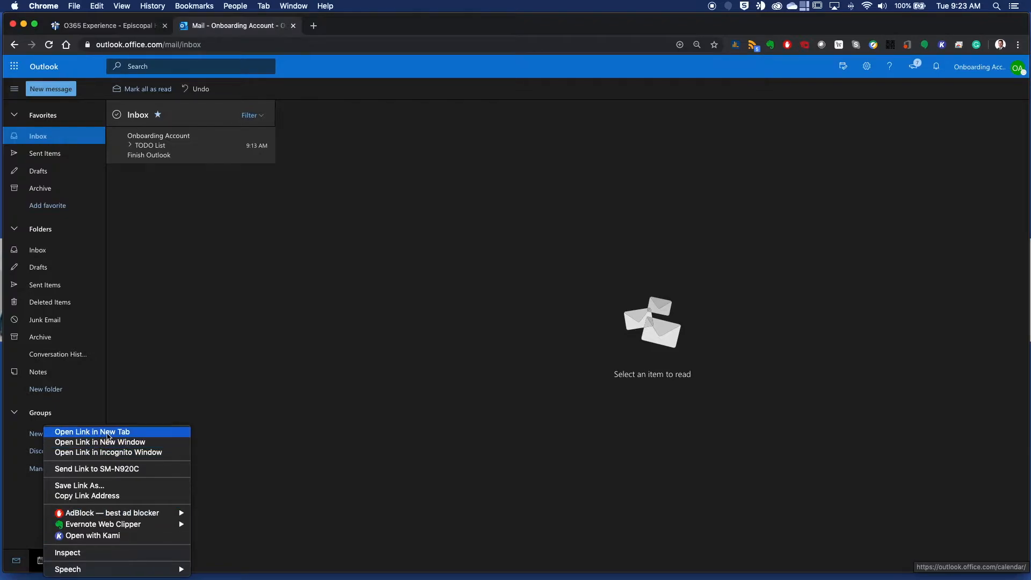
click(107, 436)
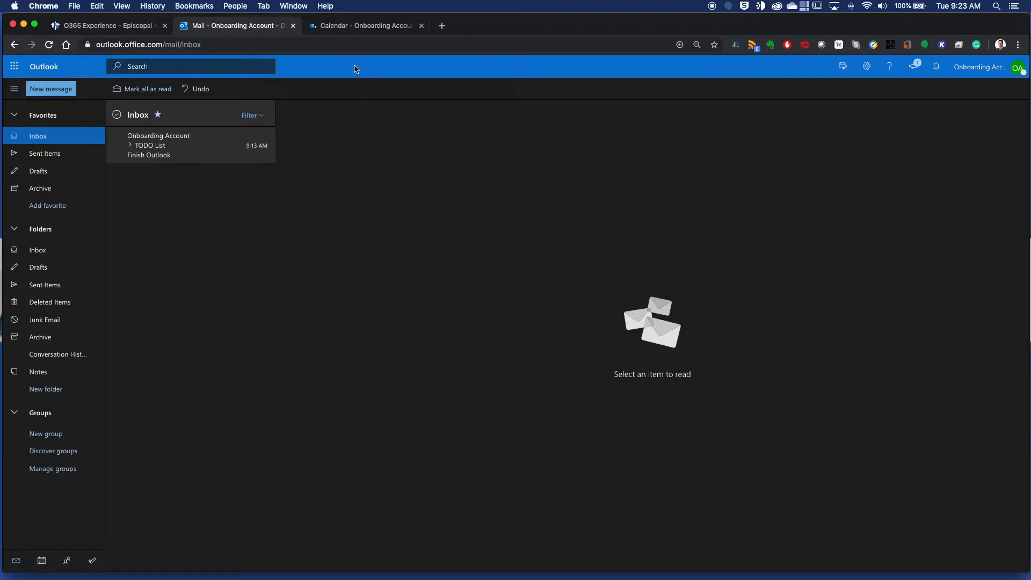
click(359, 25)
click(269, 26)
click(361, 24)
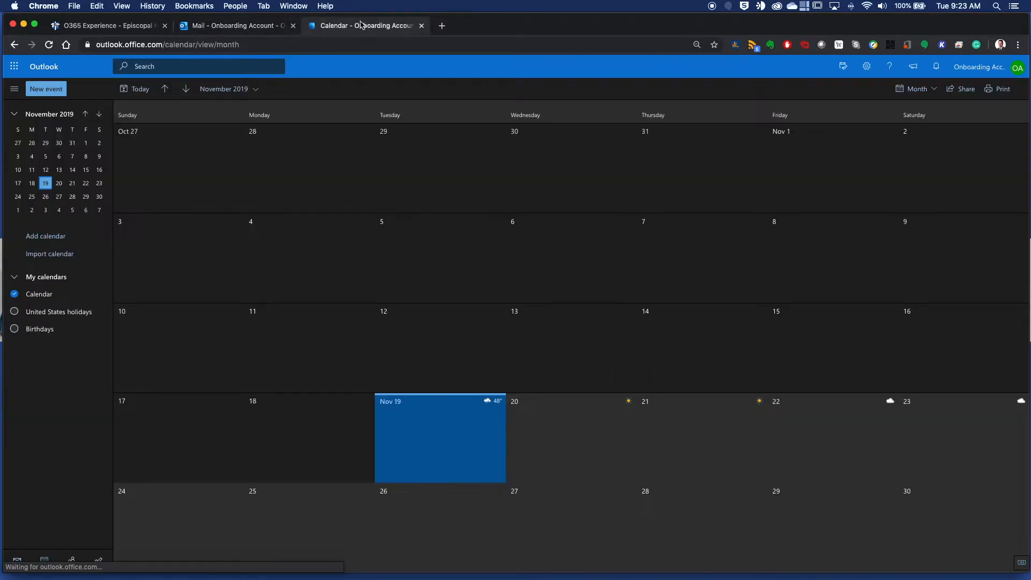
click(248, 26)
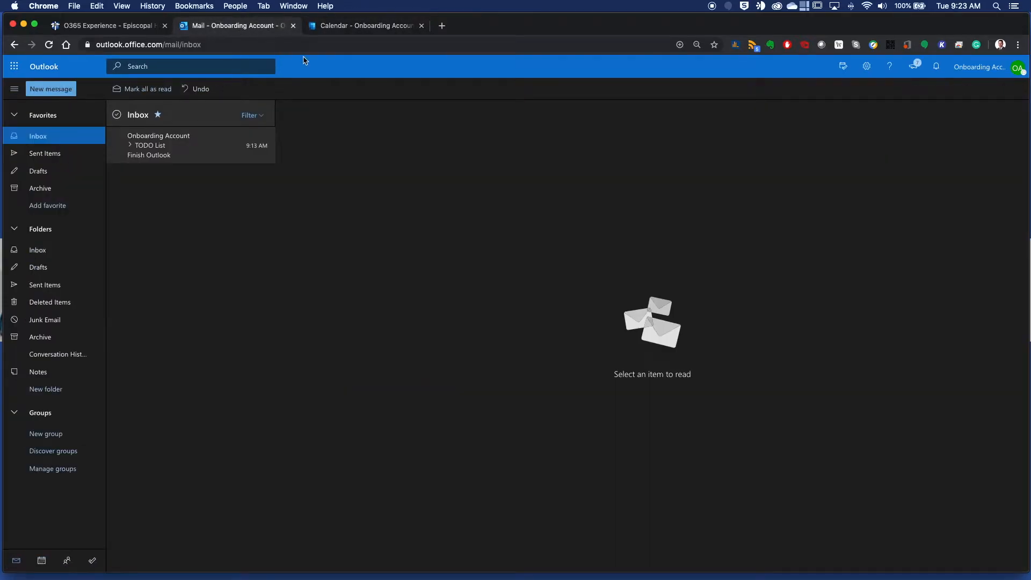
Switch to the school website's O365 Experience page and show the quick links containing O365 Login.
click(90, 30)
mouse_move(563, 68)
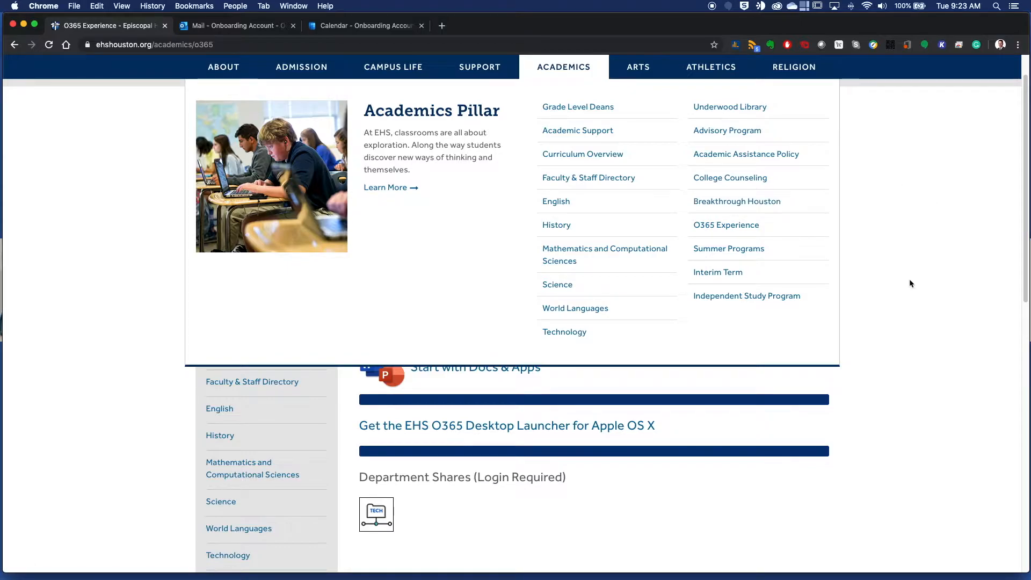
scroll(851, 120, up, 2)
click(681, 98)
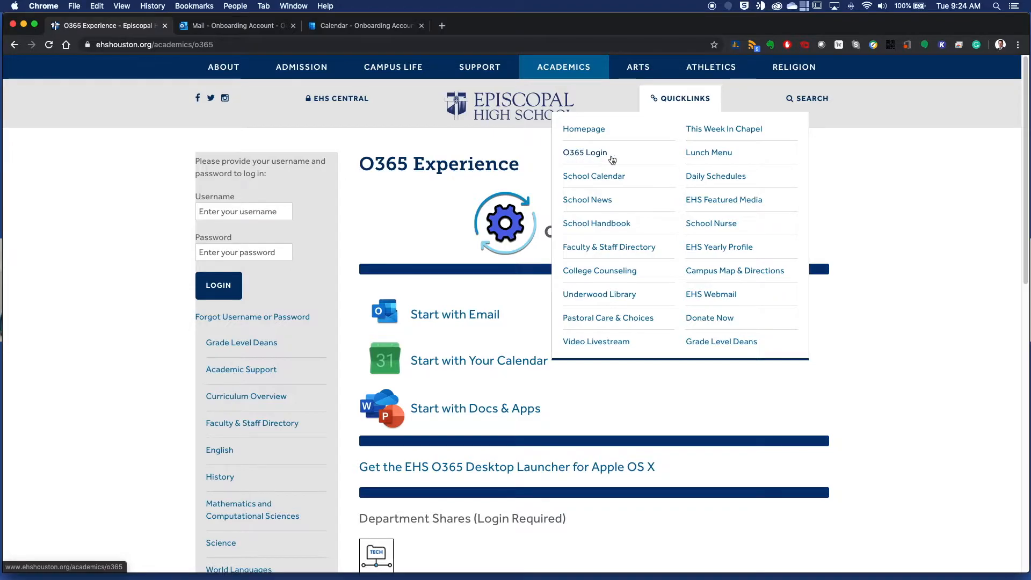
Launch the calendar from the Start with Your Calendar workflow, close the older calendar tab and return to the O365 Experience page.
scroll(912, 215, down, 3)
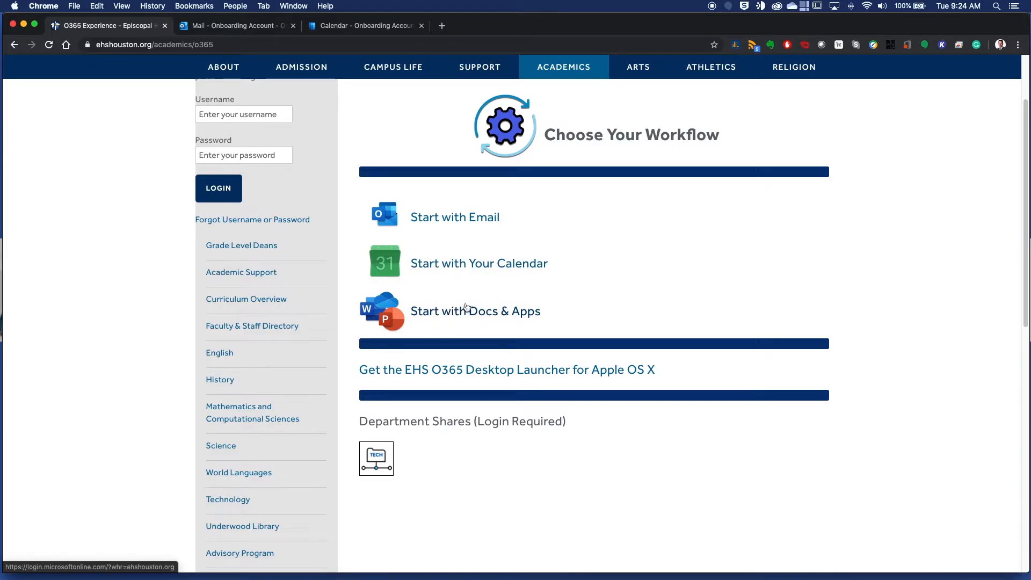
click(465, 268)
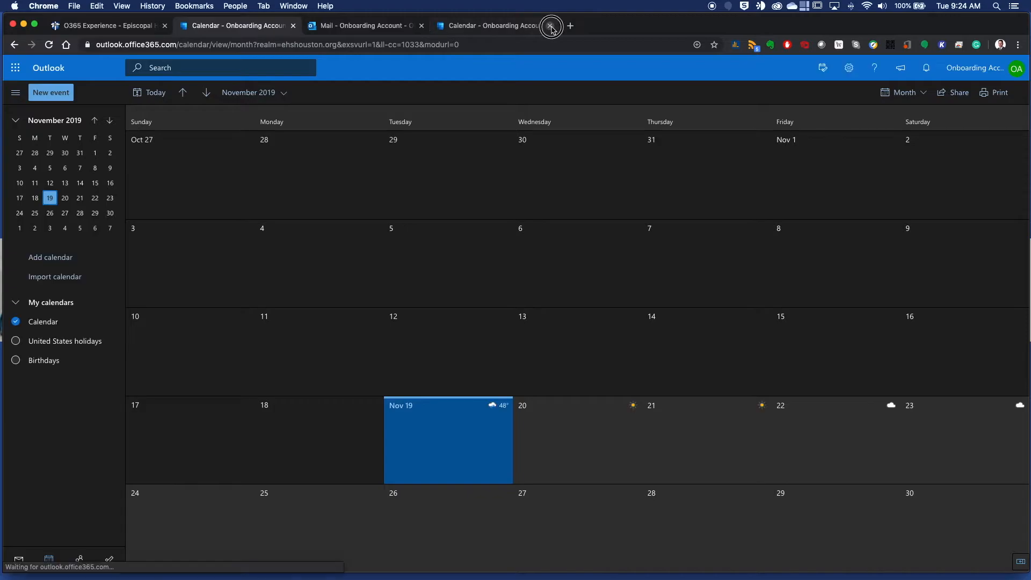
click(550, 25)
click(108, 25)
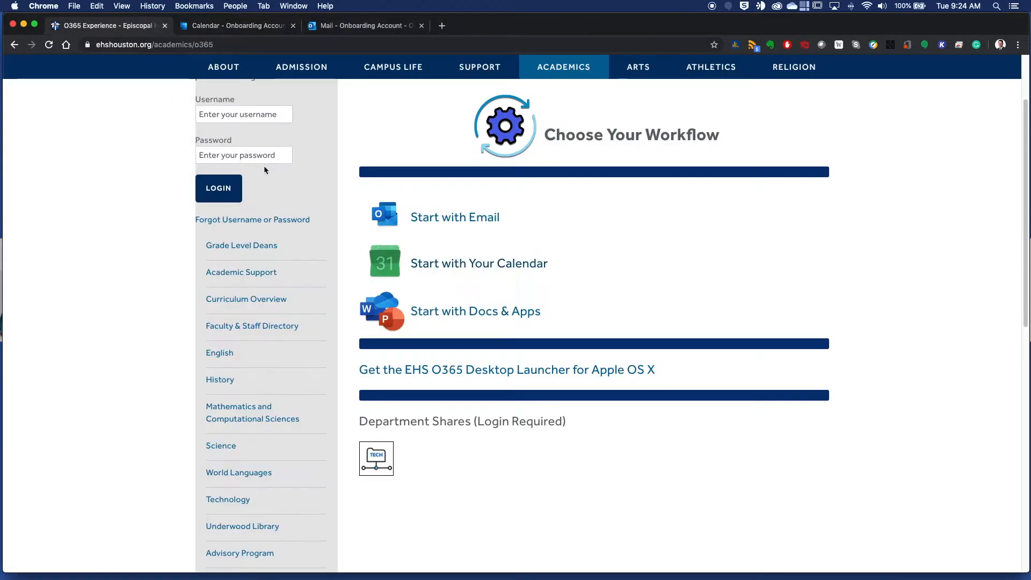
Open the Office 365 home page through the Start with Docs & Apps workflow.
click(448, 311)
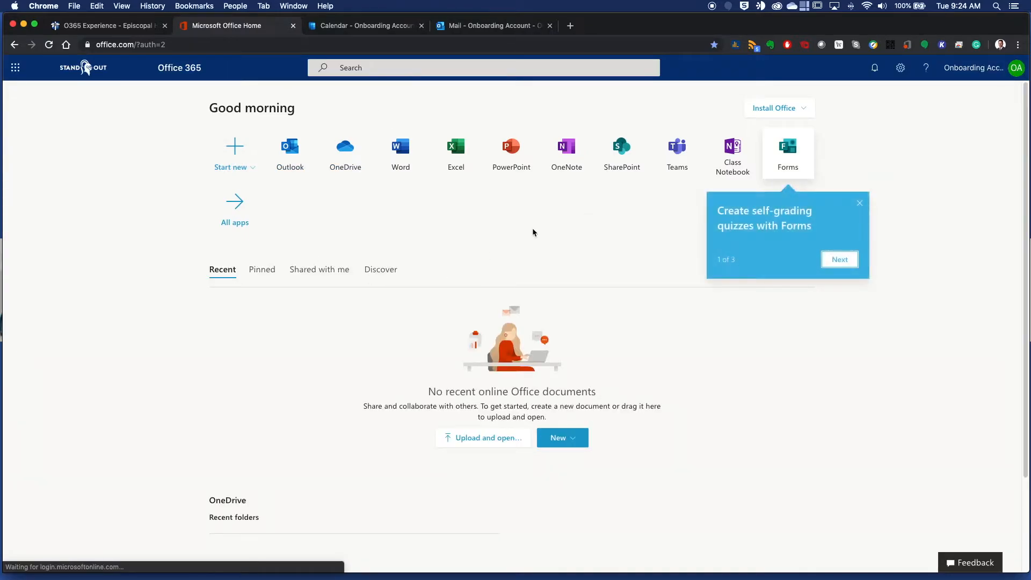
Dismiss the Forms tip on the Office home page and reorder the browser tabs so the calendar follows mail.
click(861, 204)
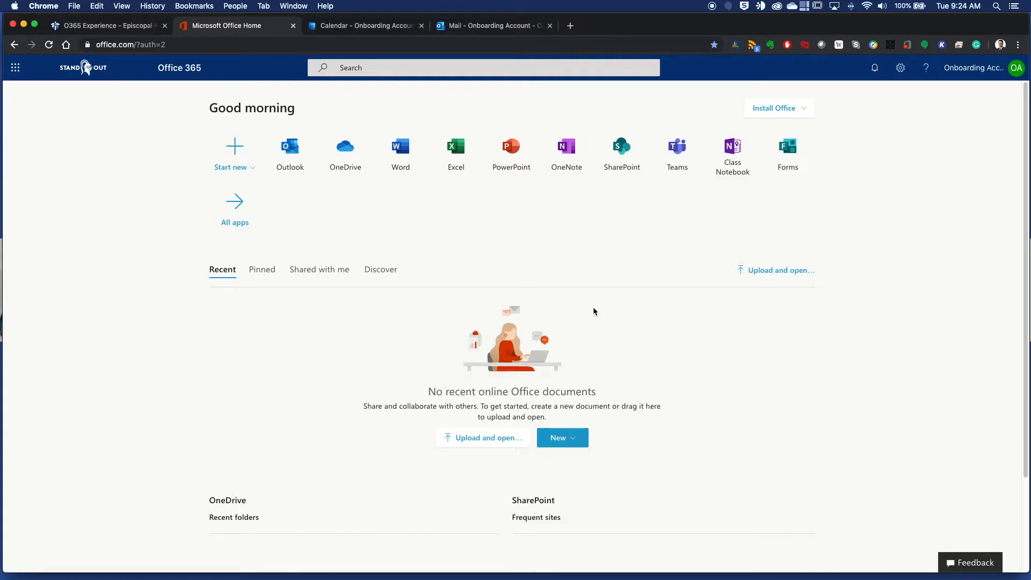
click(125, 23)
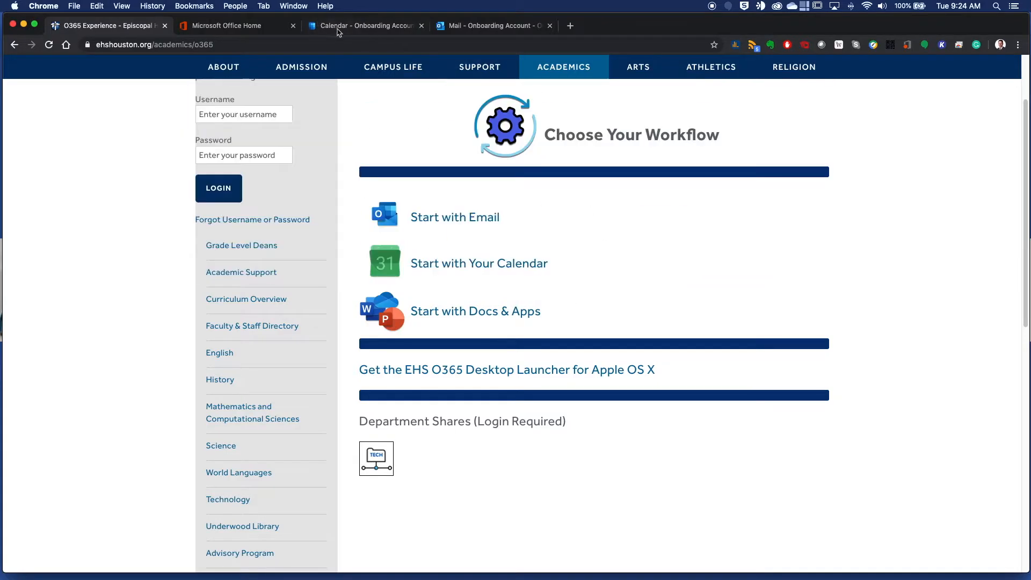
click(464, 27)
click(368, 25)
drag(368, 26, 495, 25)
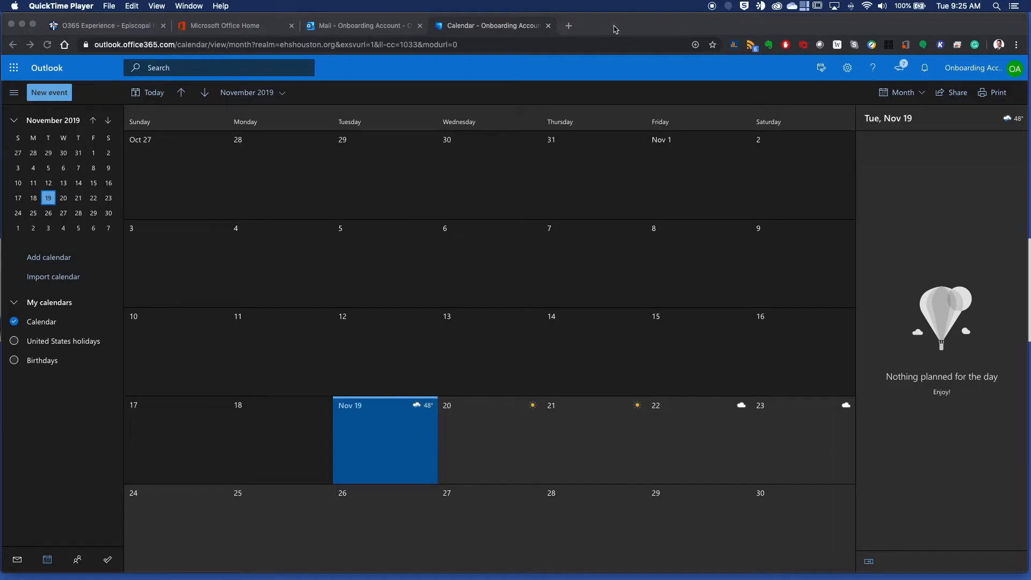
Show the calendar in Day, School week and Week views, and return it to Month view.
click(925, 95)
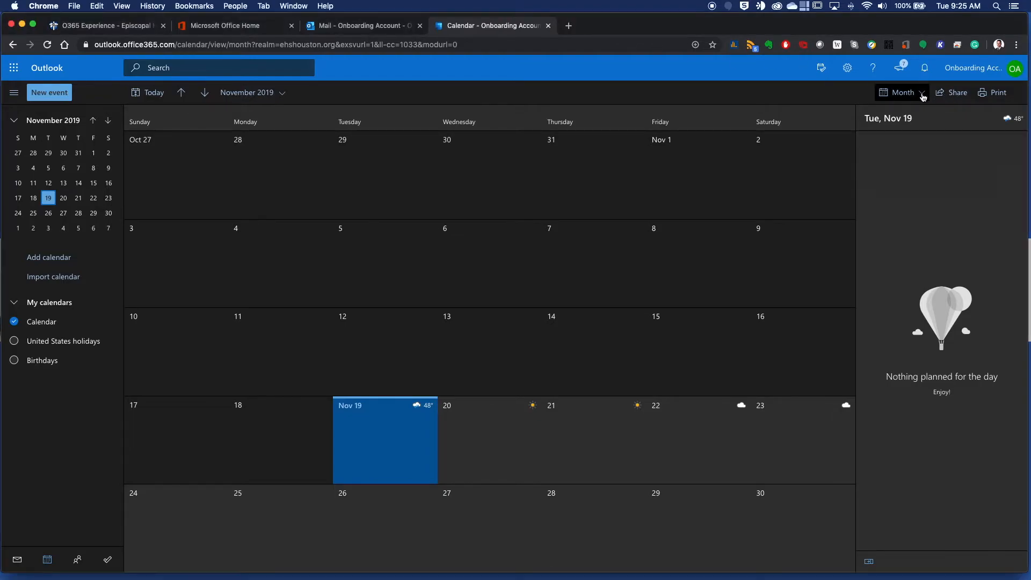
click(907, 114)
click(915, 92)
click(914, 130)
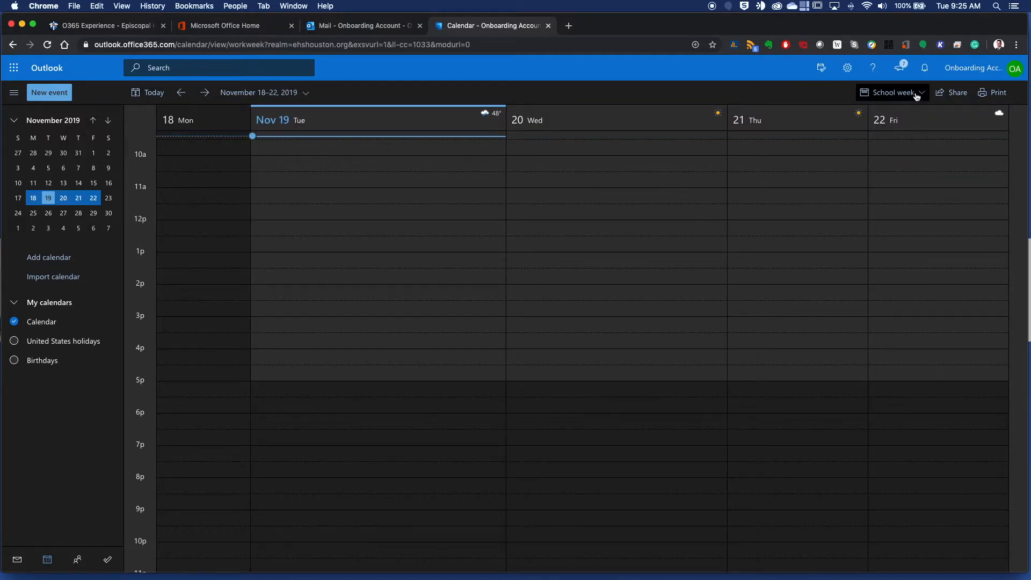
click(906, 92)
click(898, 149)
click(912, 97)
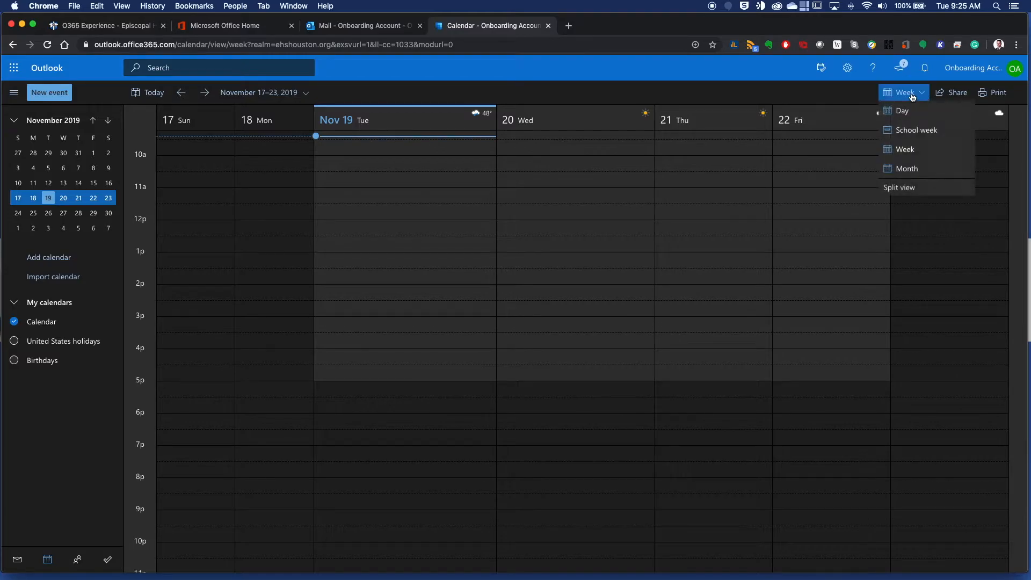
click(908, 168)
Open the calendar's print settings, choose the Week view and turn on the detailed agenda.
click(992, 92)
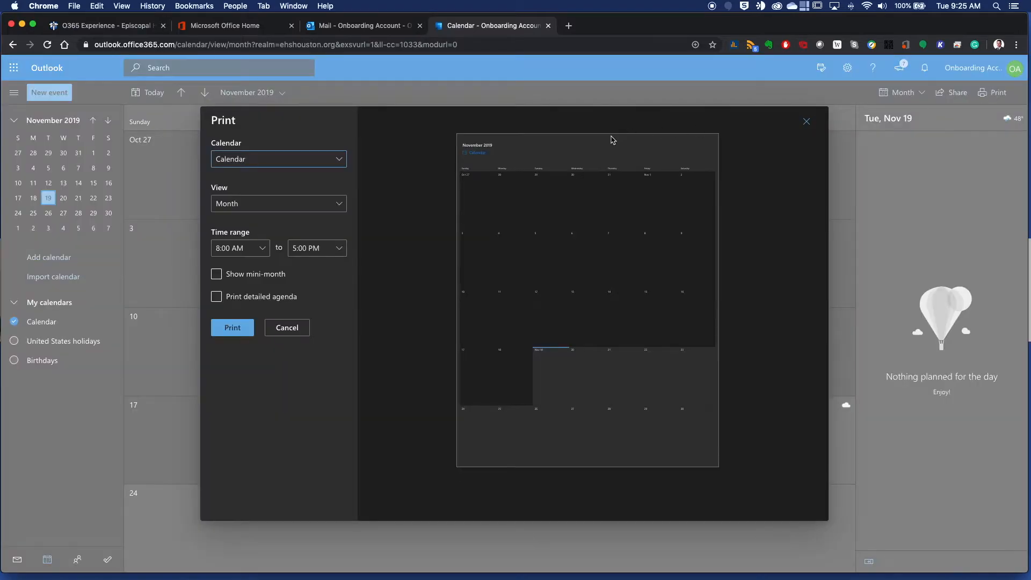
click(292, 160)
click(294, 173)
click(289, 206)
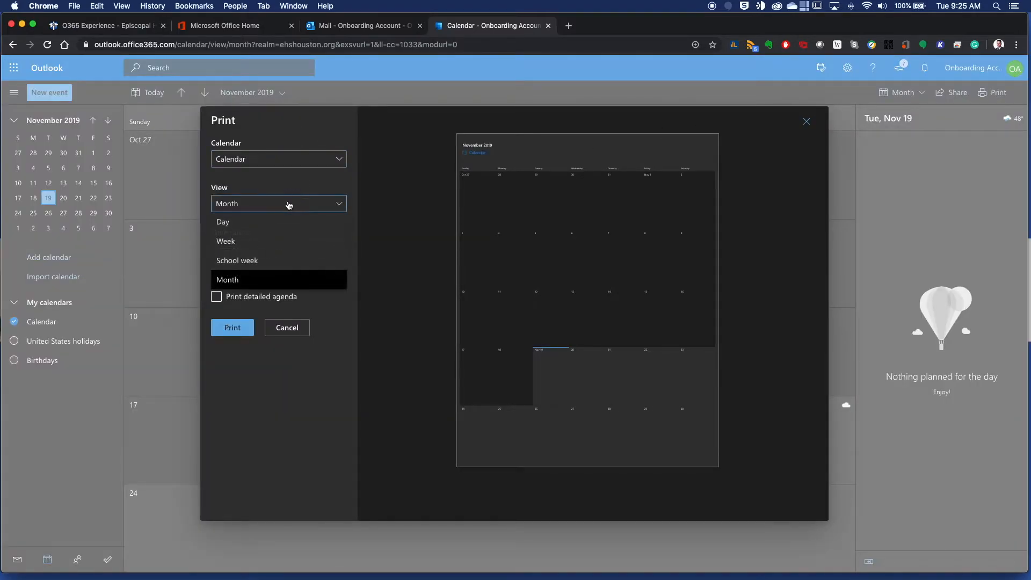
click(256, 247)
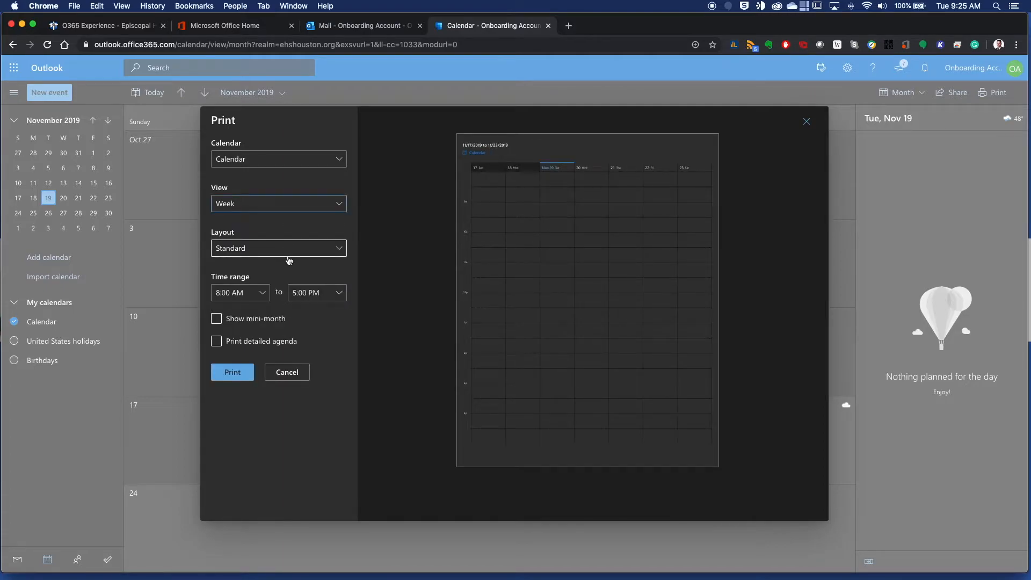
click(247, 342)
click(262, 275)
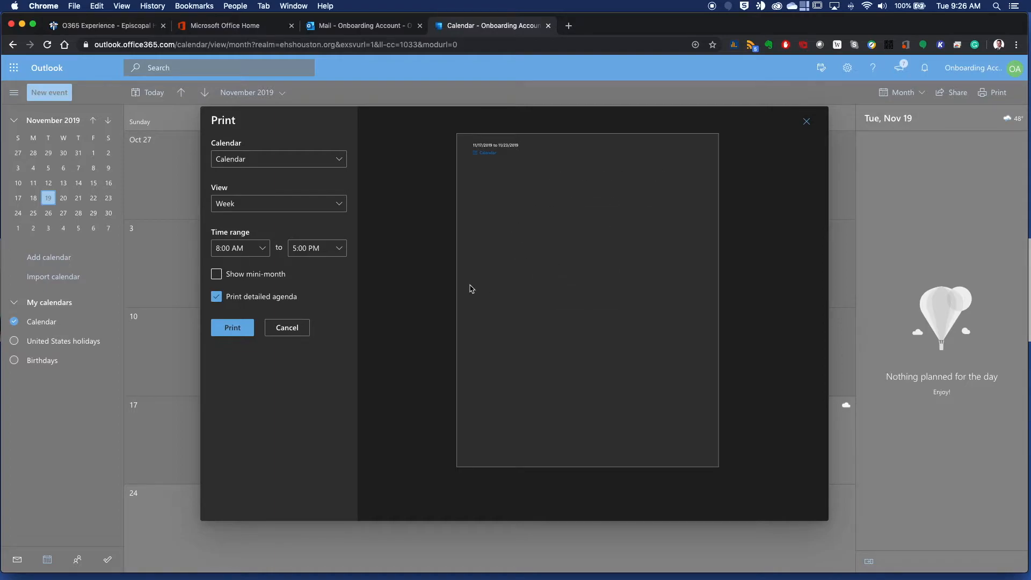
Set the print time range from 6:00 AM to 6:00 PM and leave the print settings.
click(263, 252)
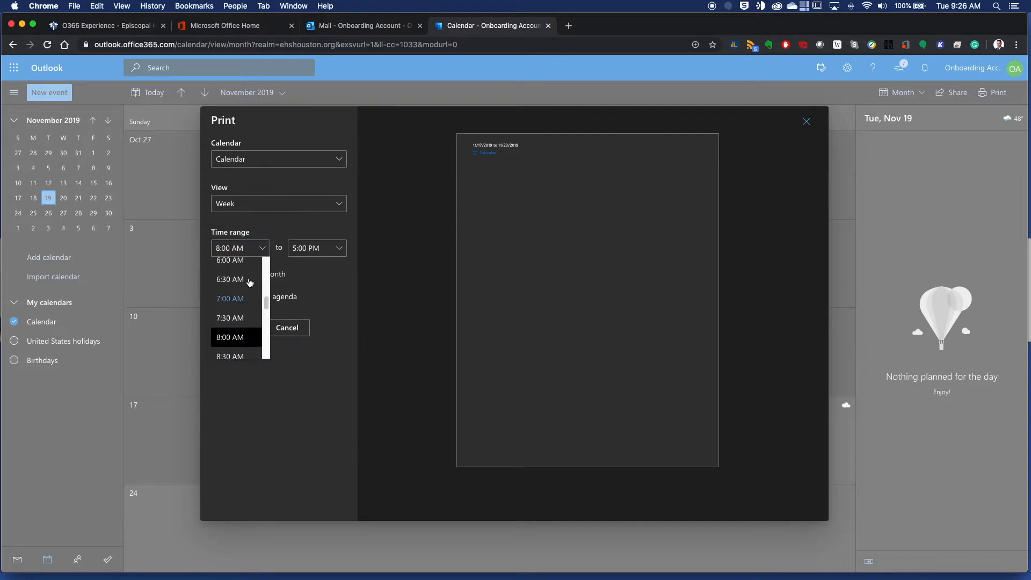
scroll(249, 290, up, 1)
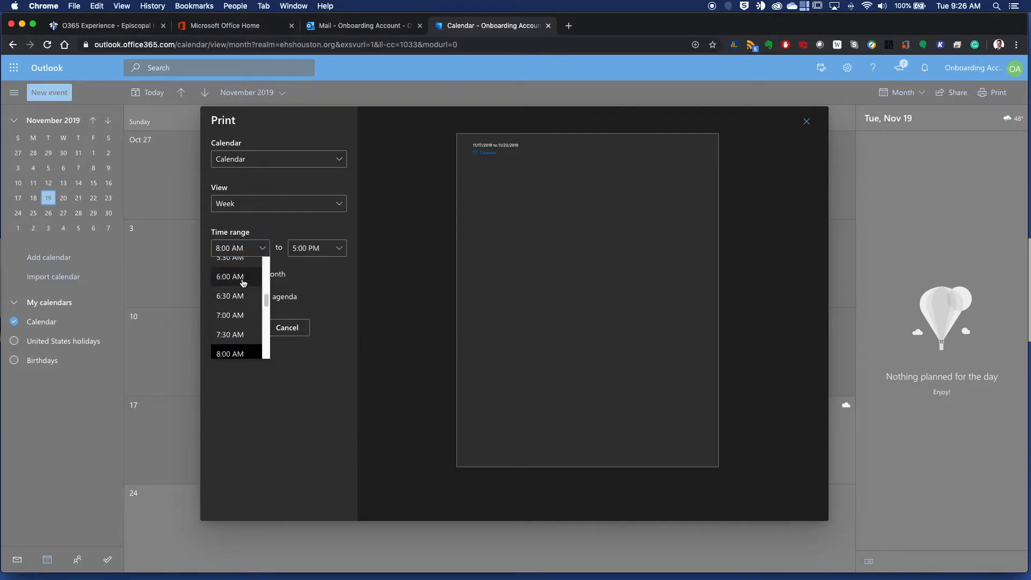
click(239, 267)
click(322, 248)
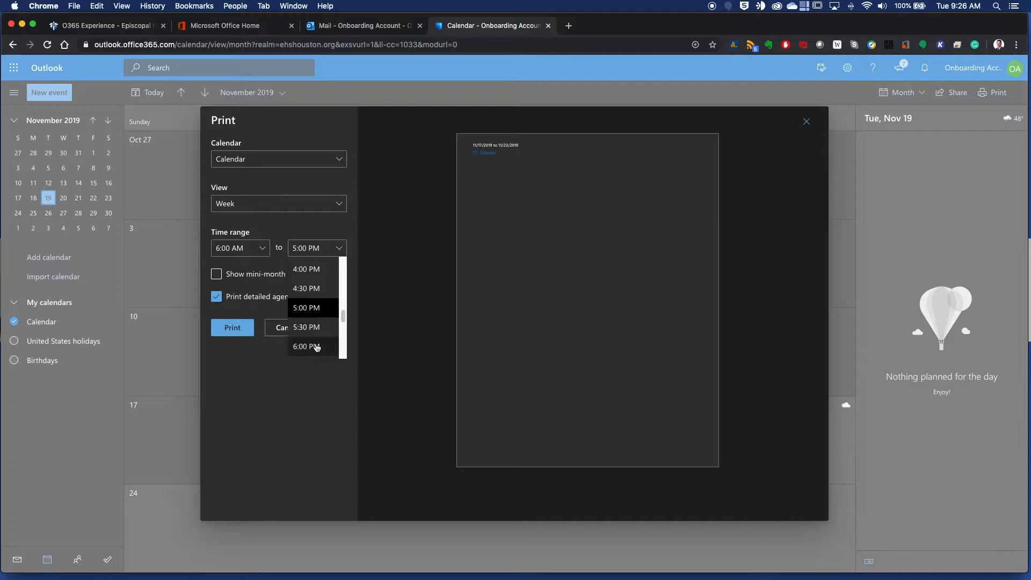
click(314, 347)
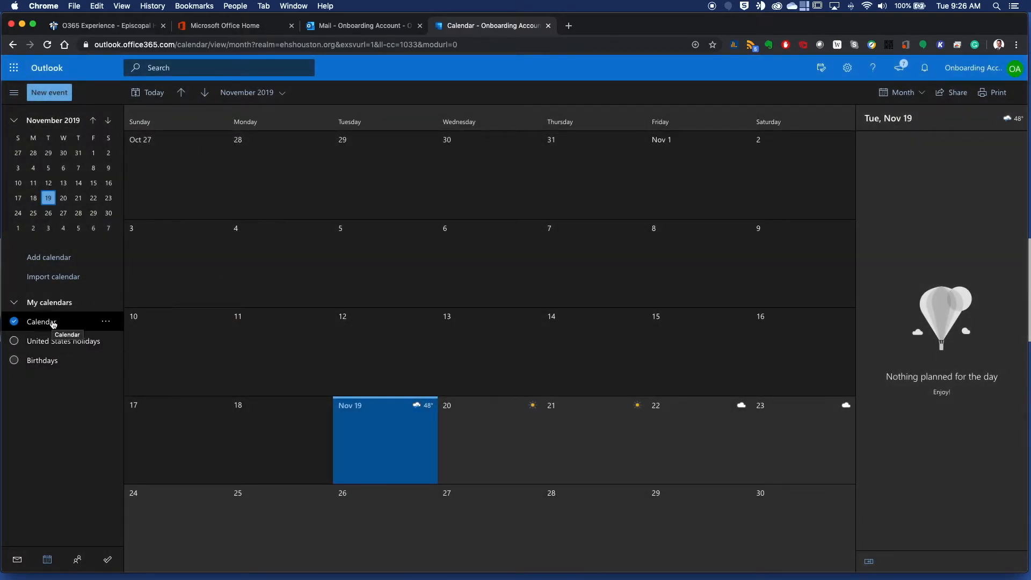
Add a new calendar named 3D Printing under My calendars.
click(106, 304)
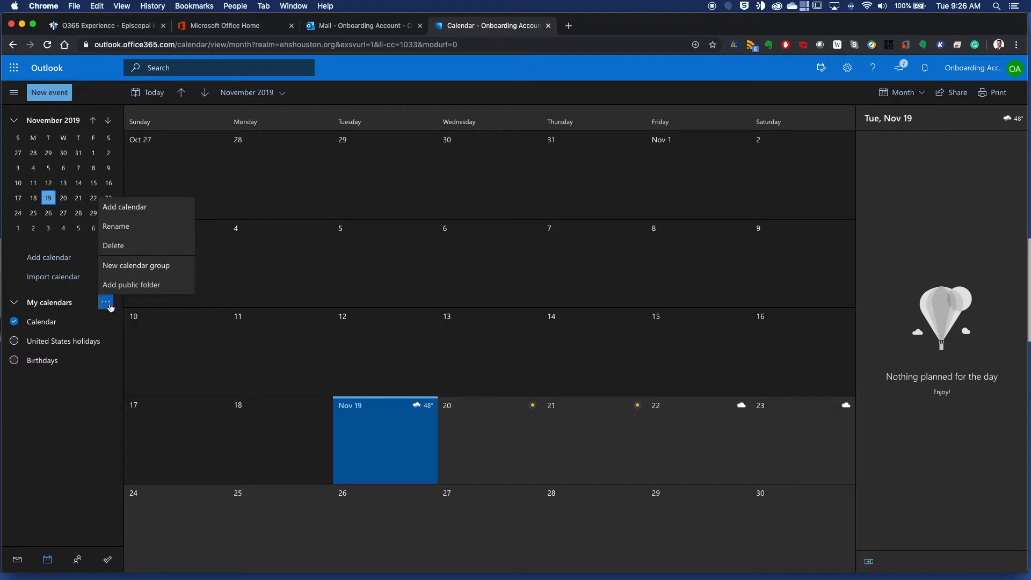
click(137, 208)
text(3D Prin)
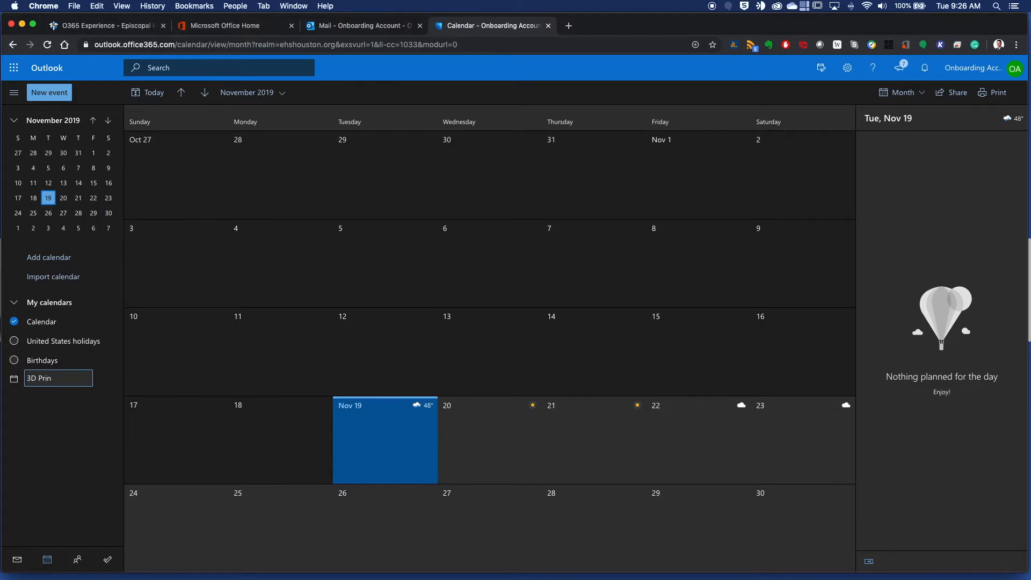
text(ting)
key(Return)
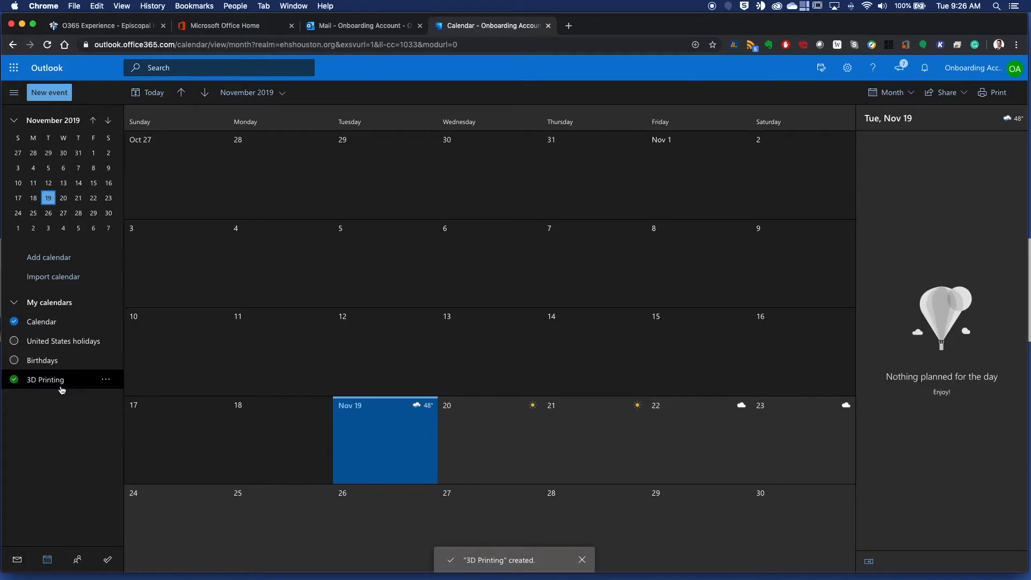
Hide the default Calendar and change the 3D Printing calendar's color to pink.
click(15, 322)
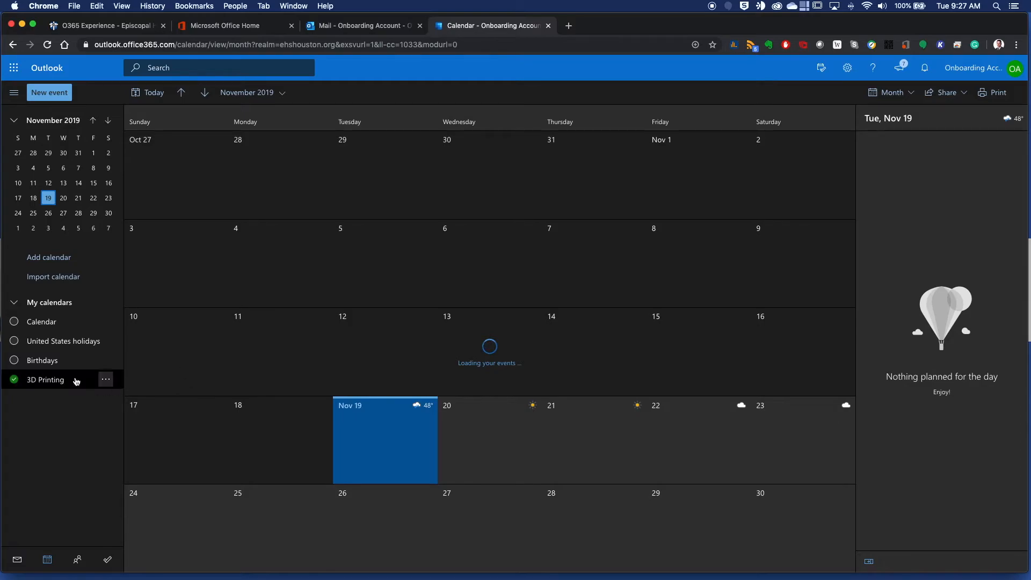
click(106, 379)
mouse_move(136, 342)
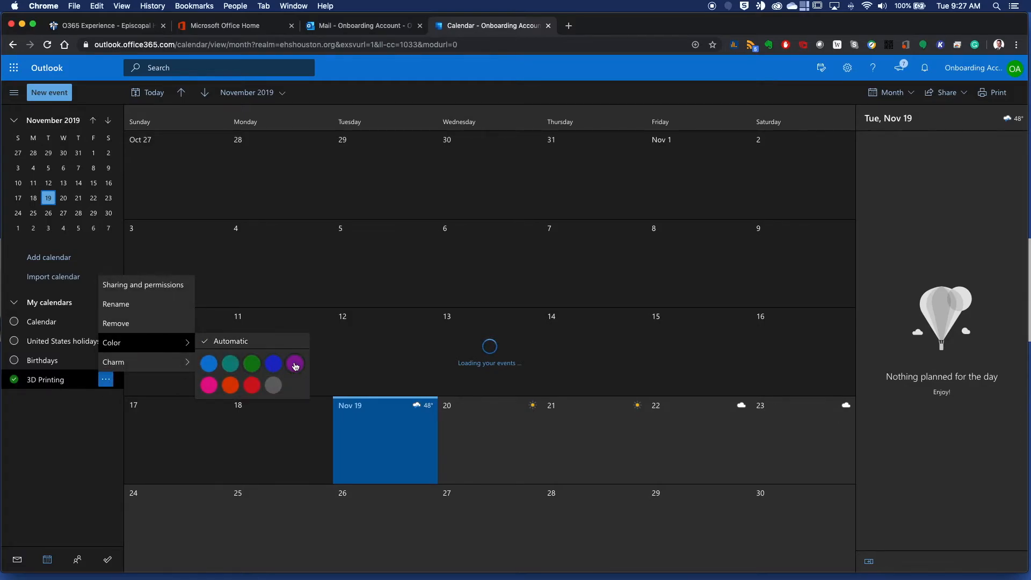
click(208, 386)
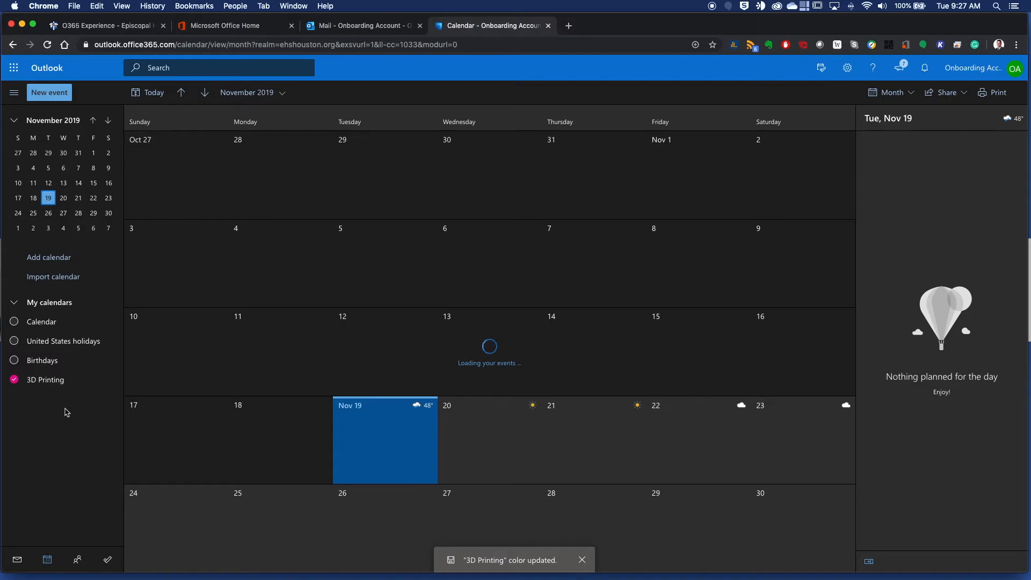
Create and save an event titled Order Supplies on November 20, 2019 in the 3D Printing calendar.
click(478, 440)
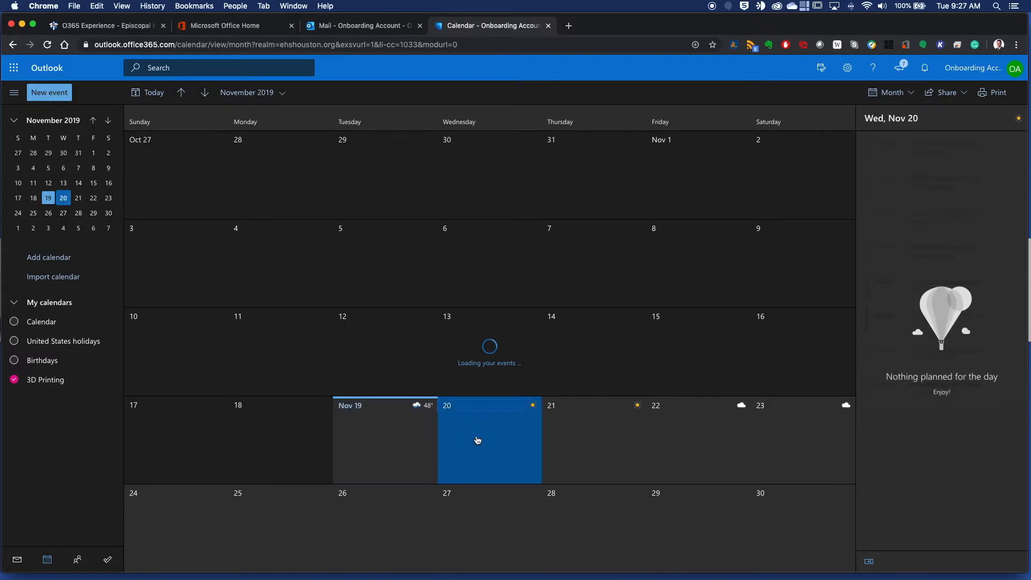
click(477, 441)
text(Order Supplies)
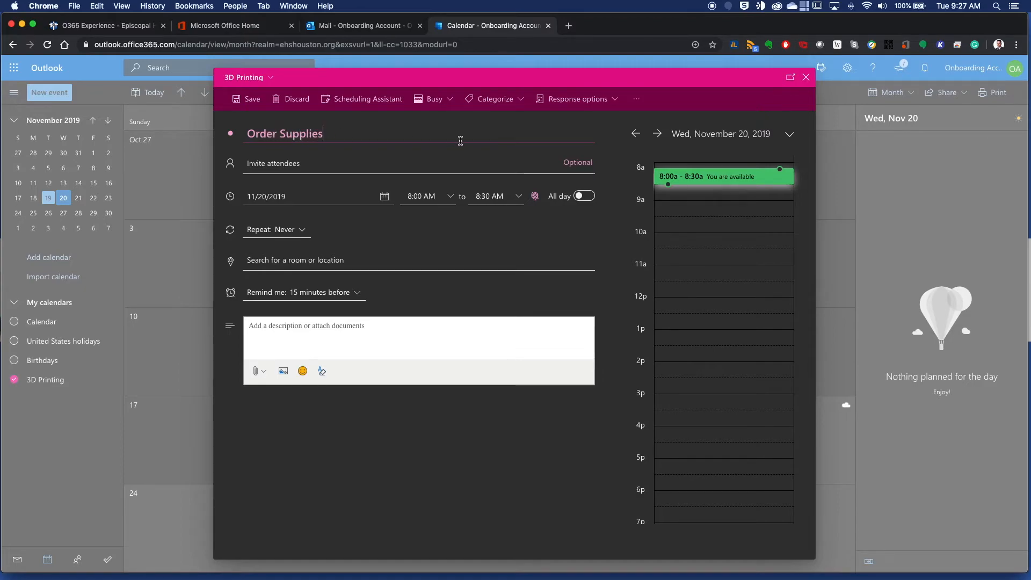
click(238, 102)
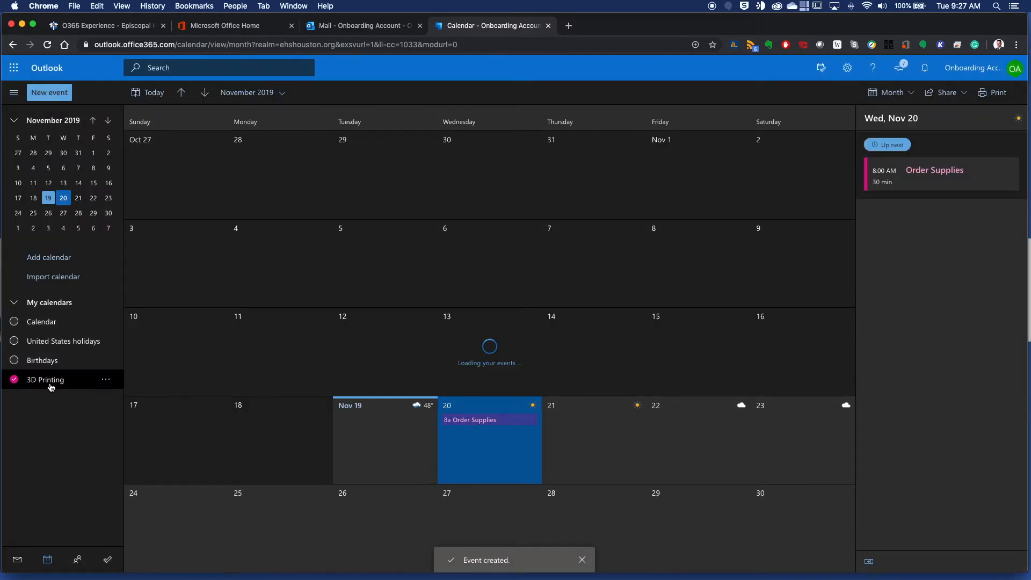
View the sharing and permissions options for the 3D Printing calendar, and close them without sharing.
click(961, 92)
click(955, 131)
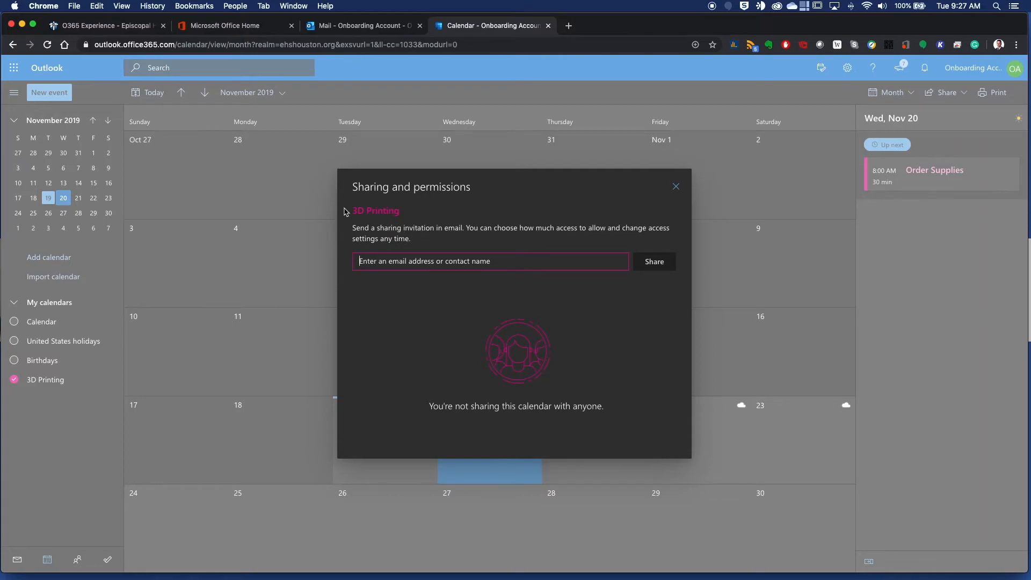
click(676, 187)
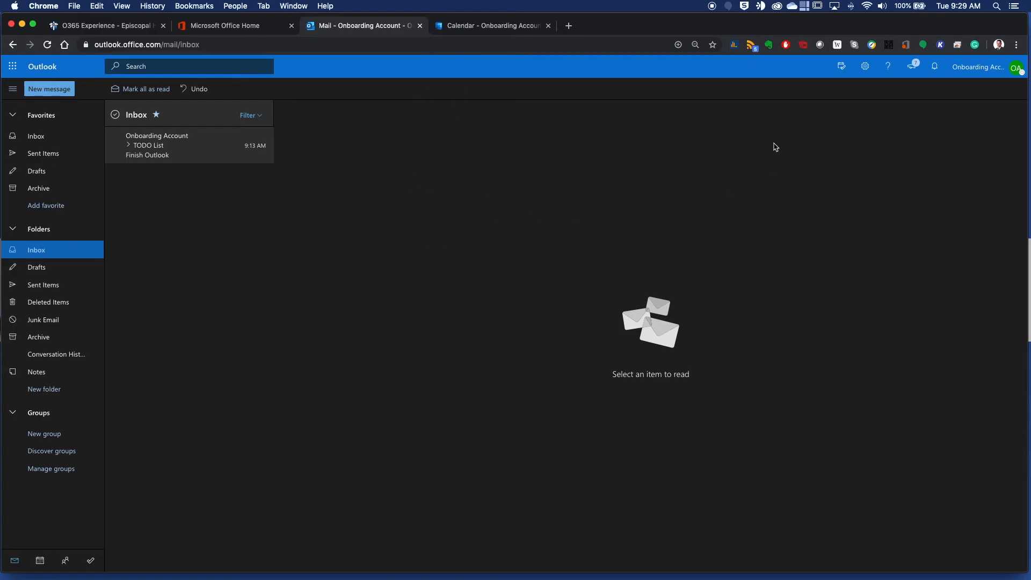
In the mail tab, show the side pane with the Calendar agenda and the To Do list.
click(842, 66)
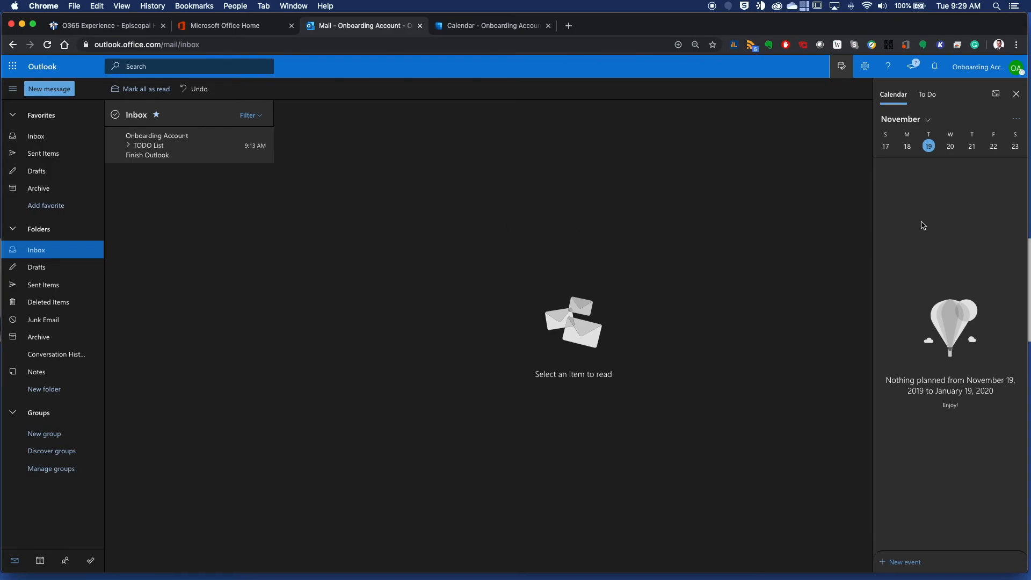
click(933, 97)
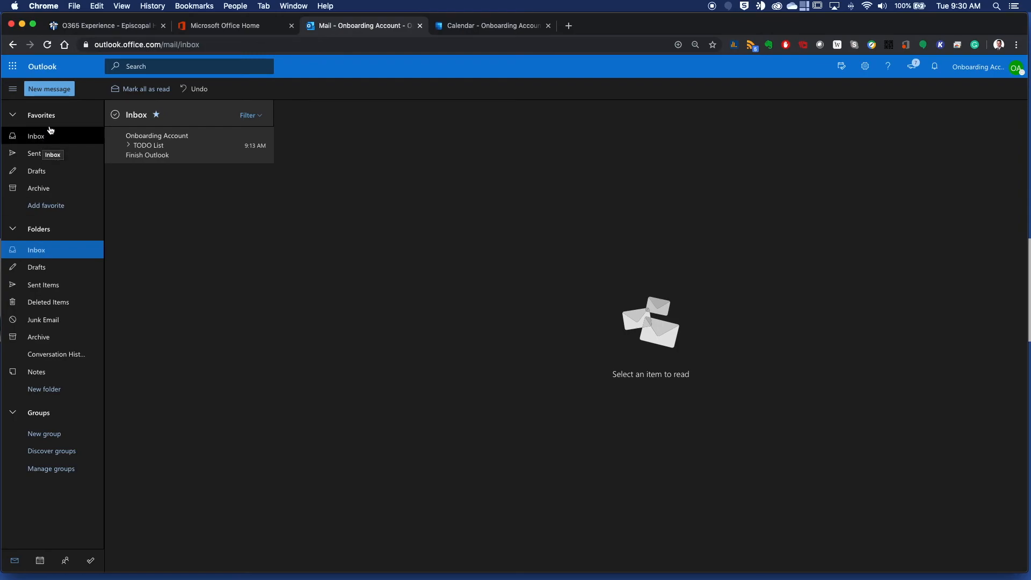
Collapse the Favorites and Folders sections in the mail folder list.
click(15, 116)
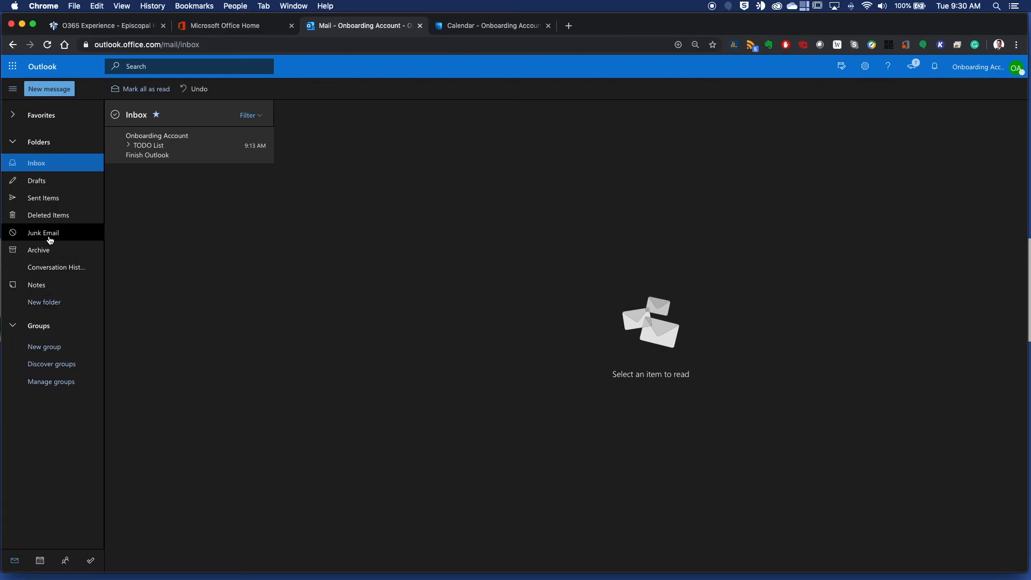
click(13, 142)
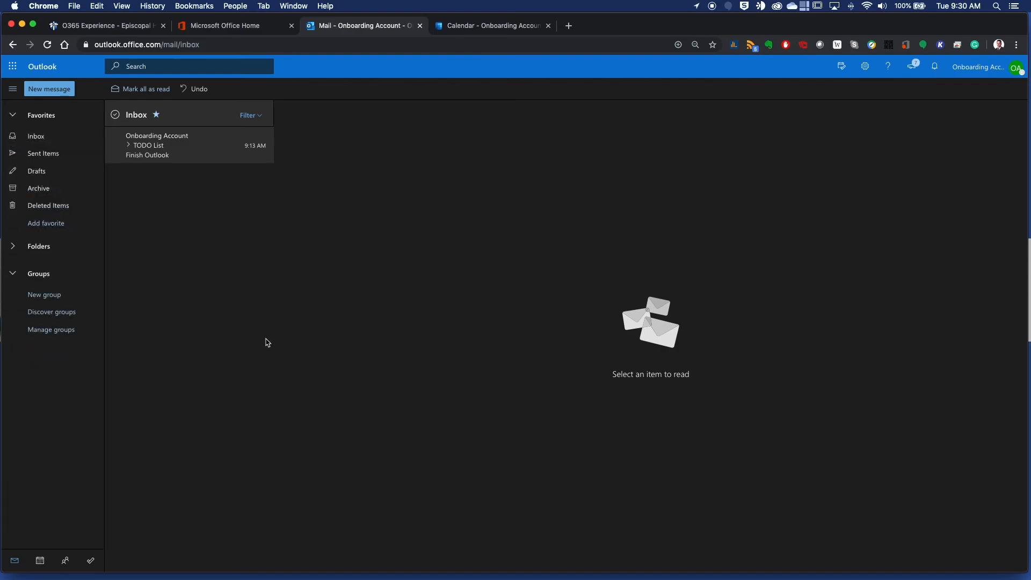